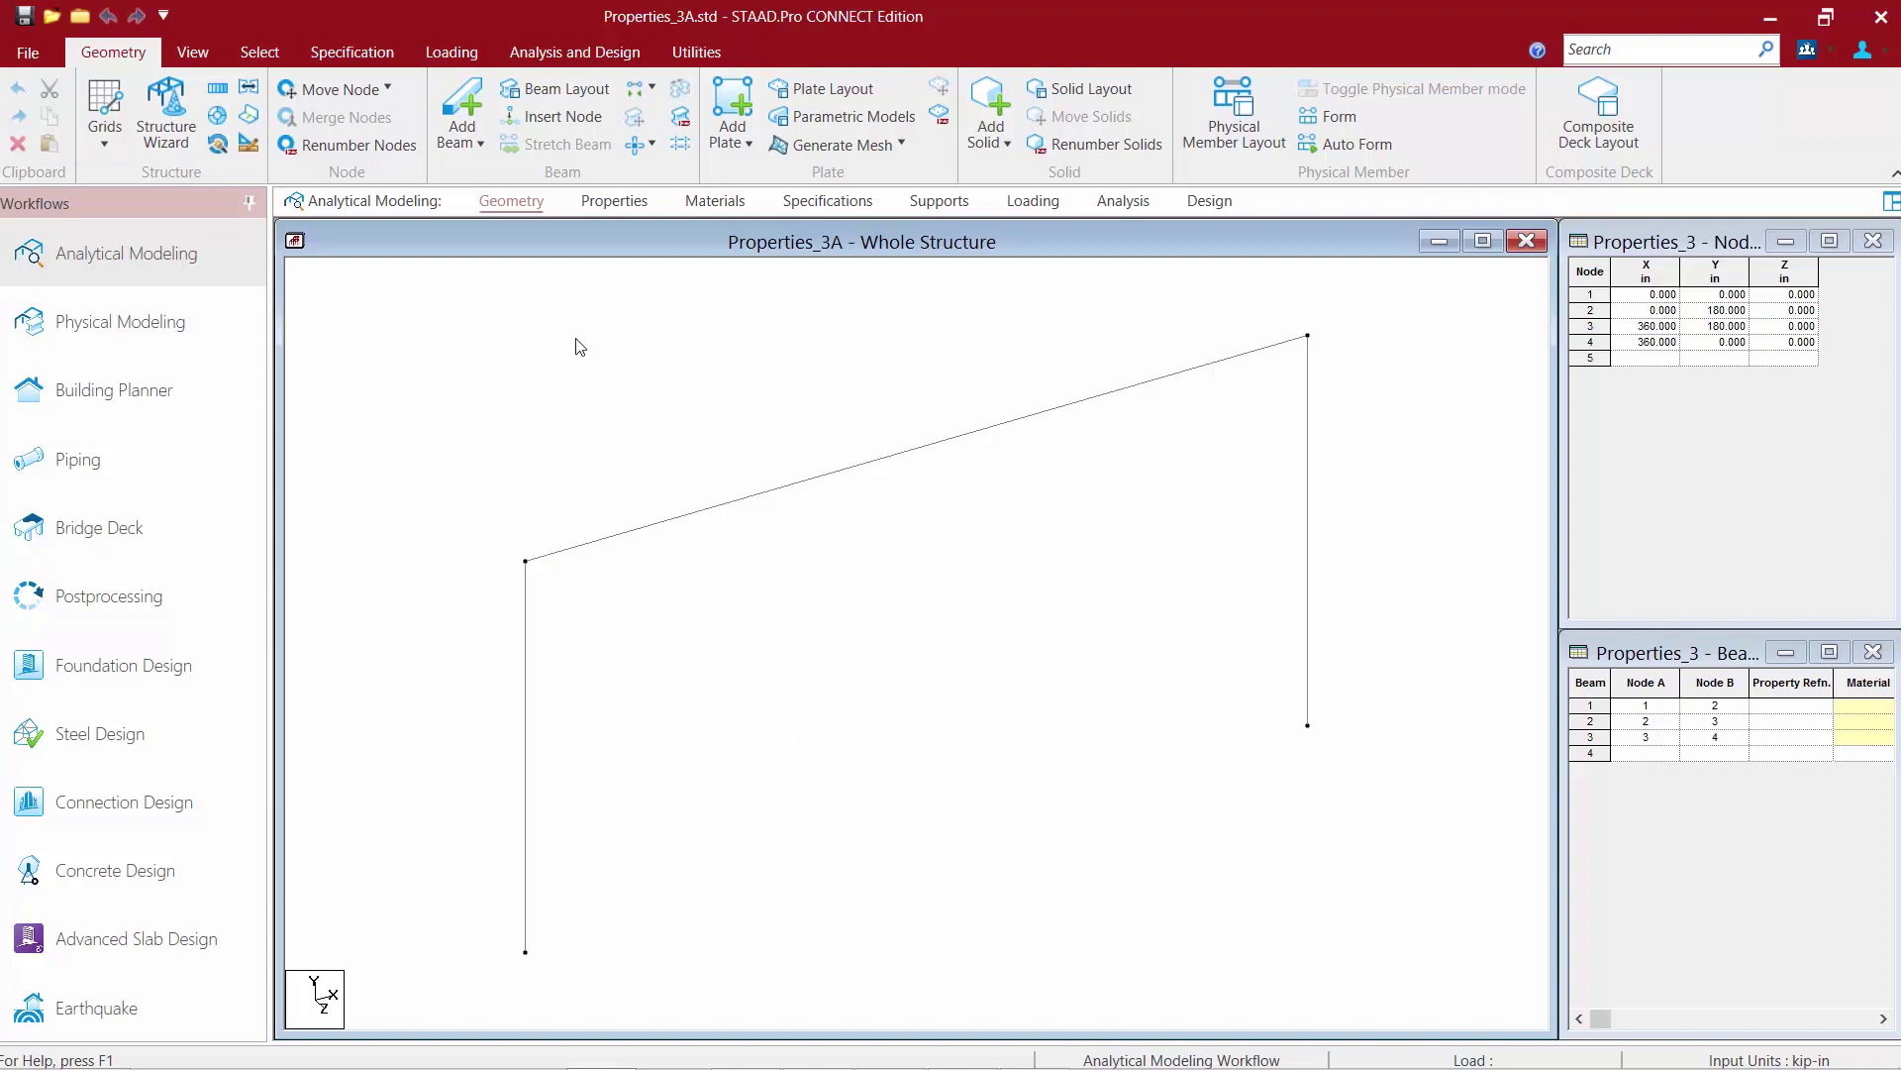
# - Open the Properties workspace showing the Beams table and the Properties – Whole Structure dialog
pyautogui.click(604, 204)
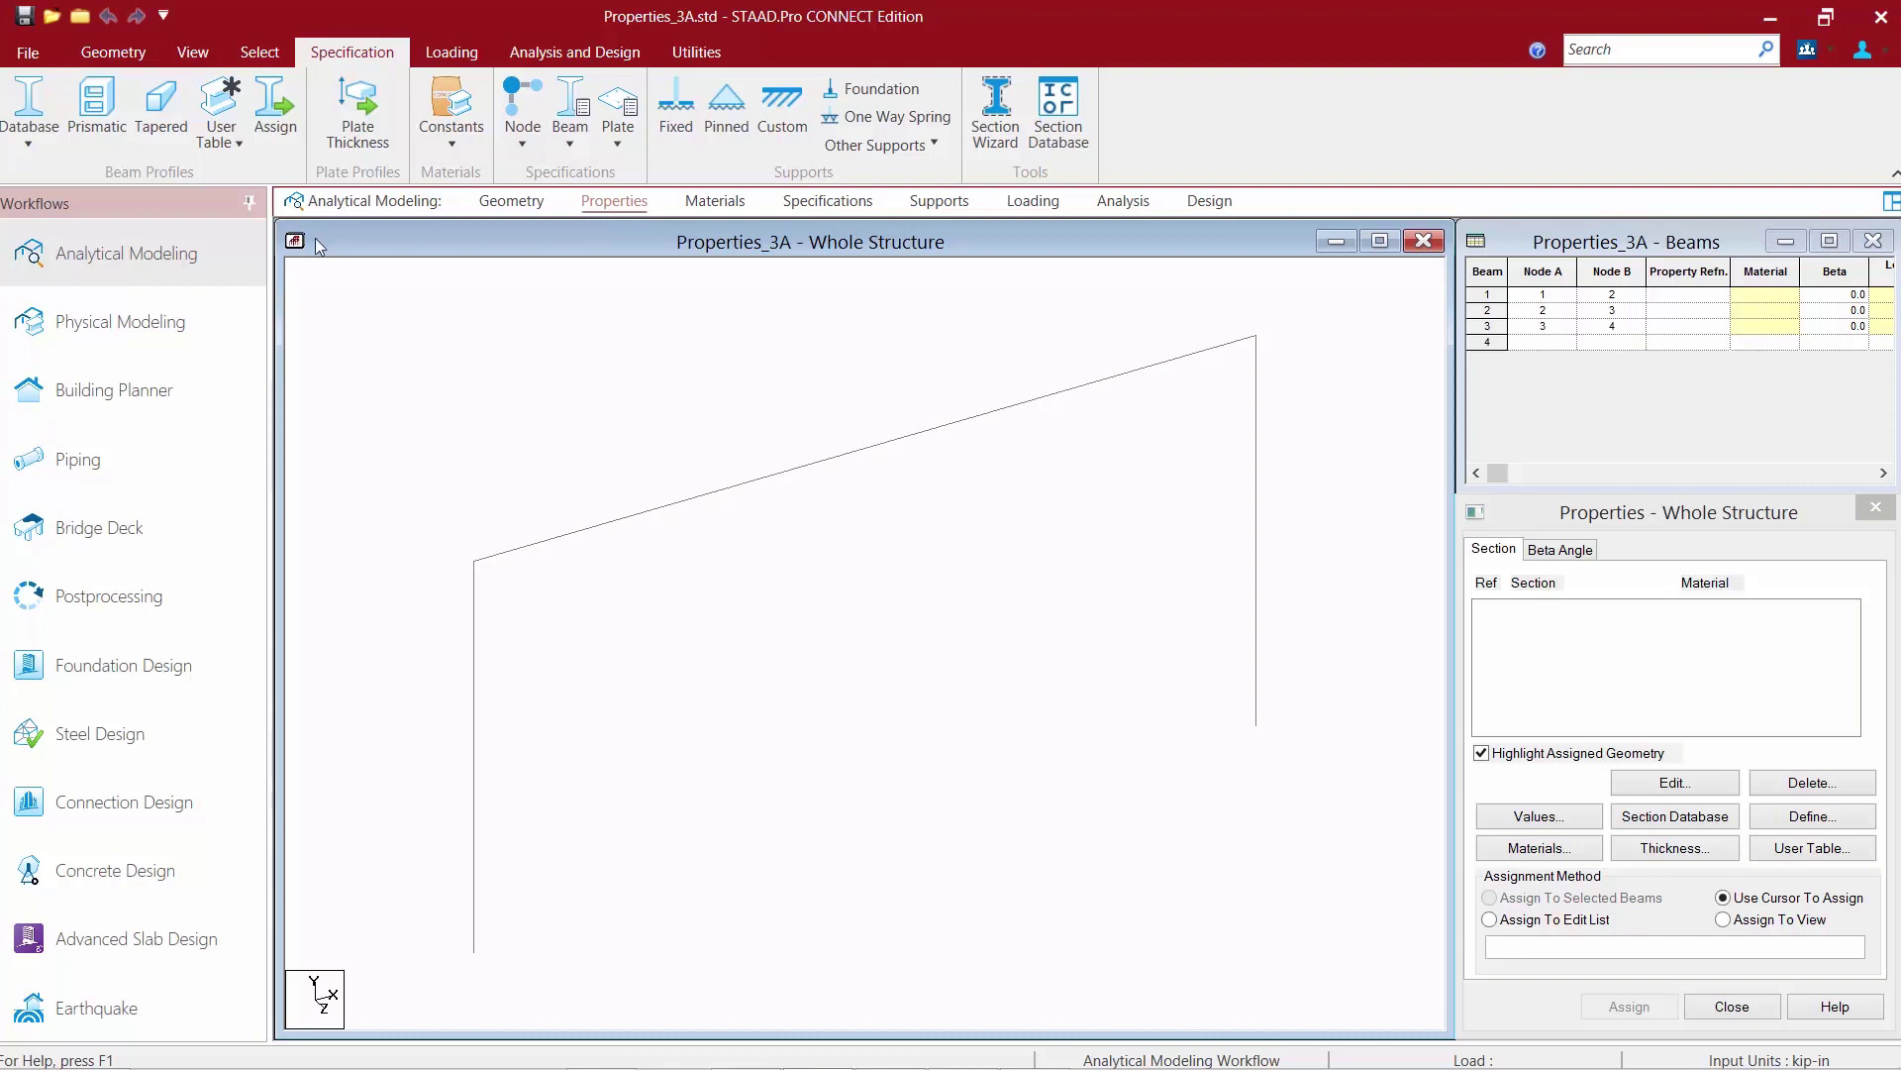
# - Create new user provided table 1 with the Wide Flange section type
pyautogui.click(228, 148)
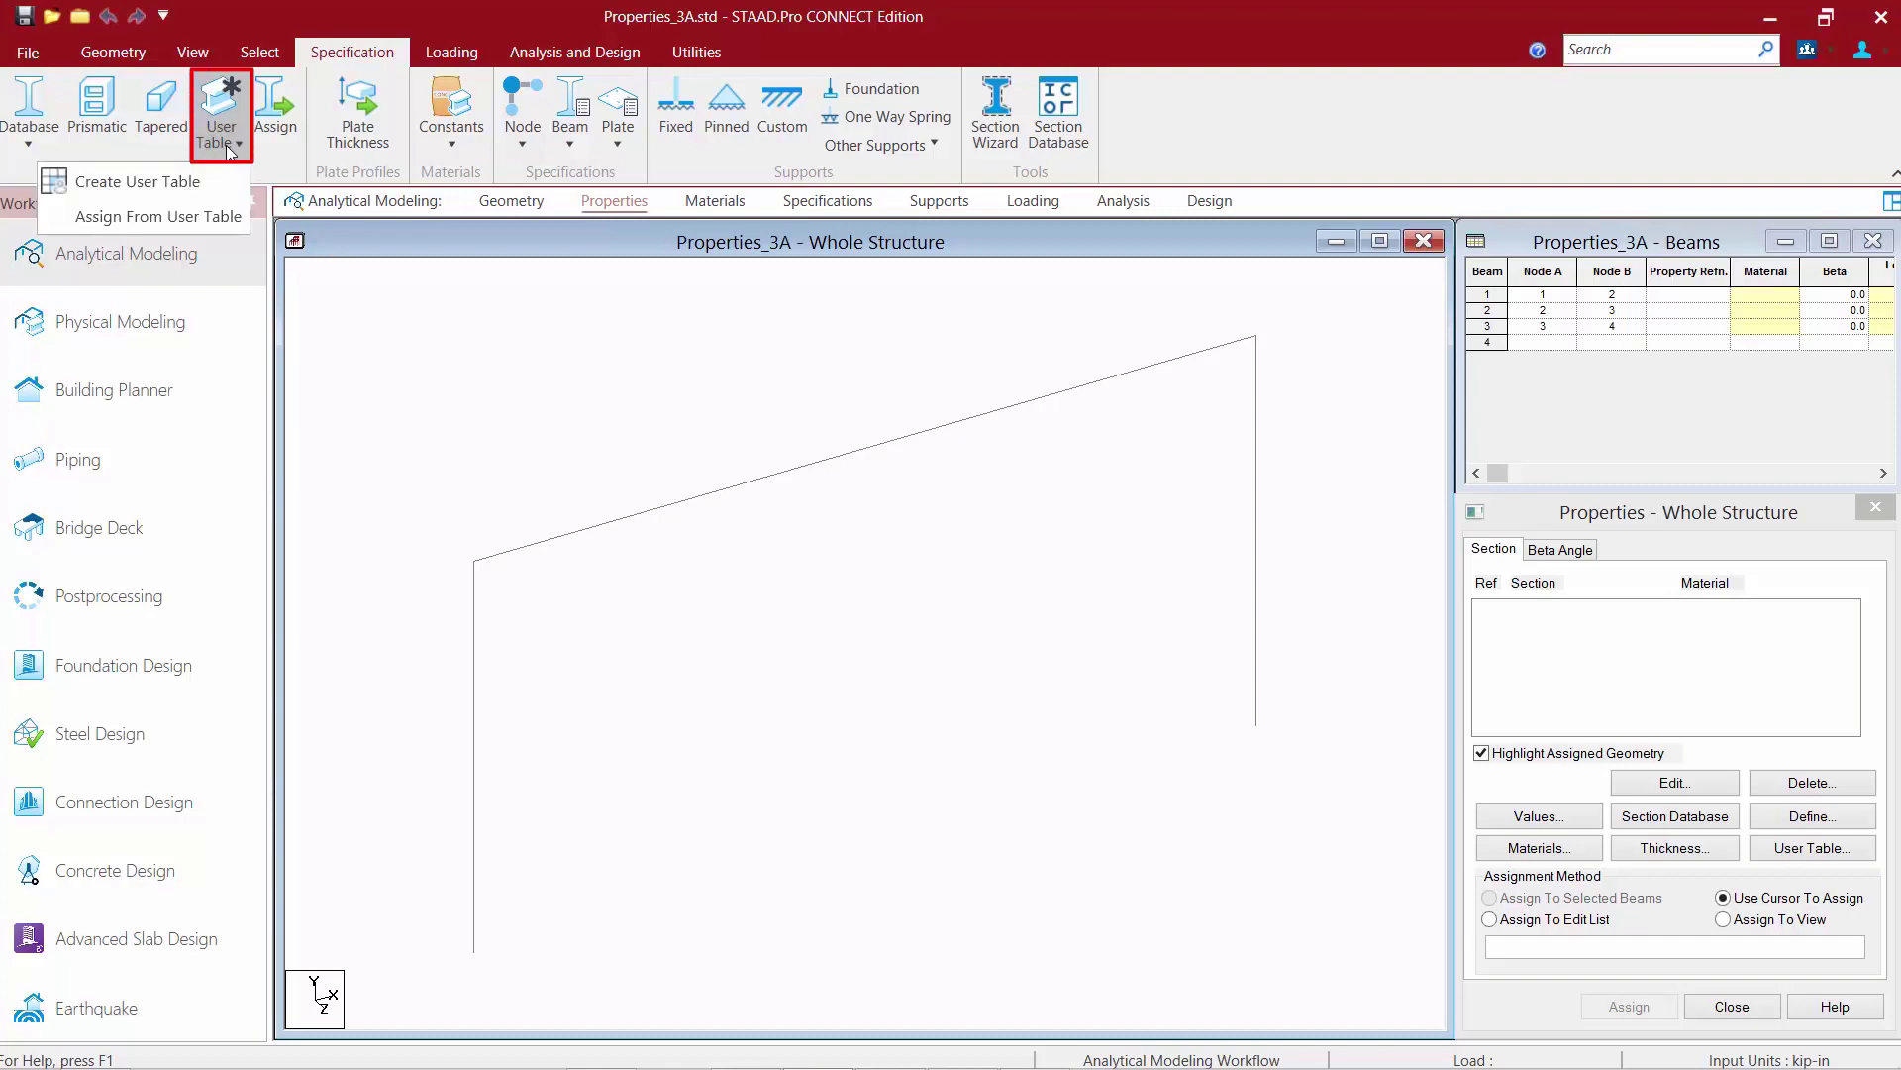
pyautogui.click(97, 188)
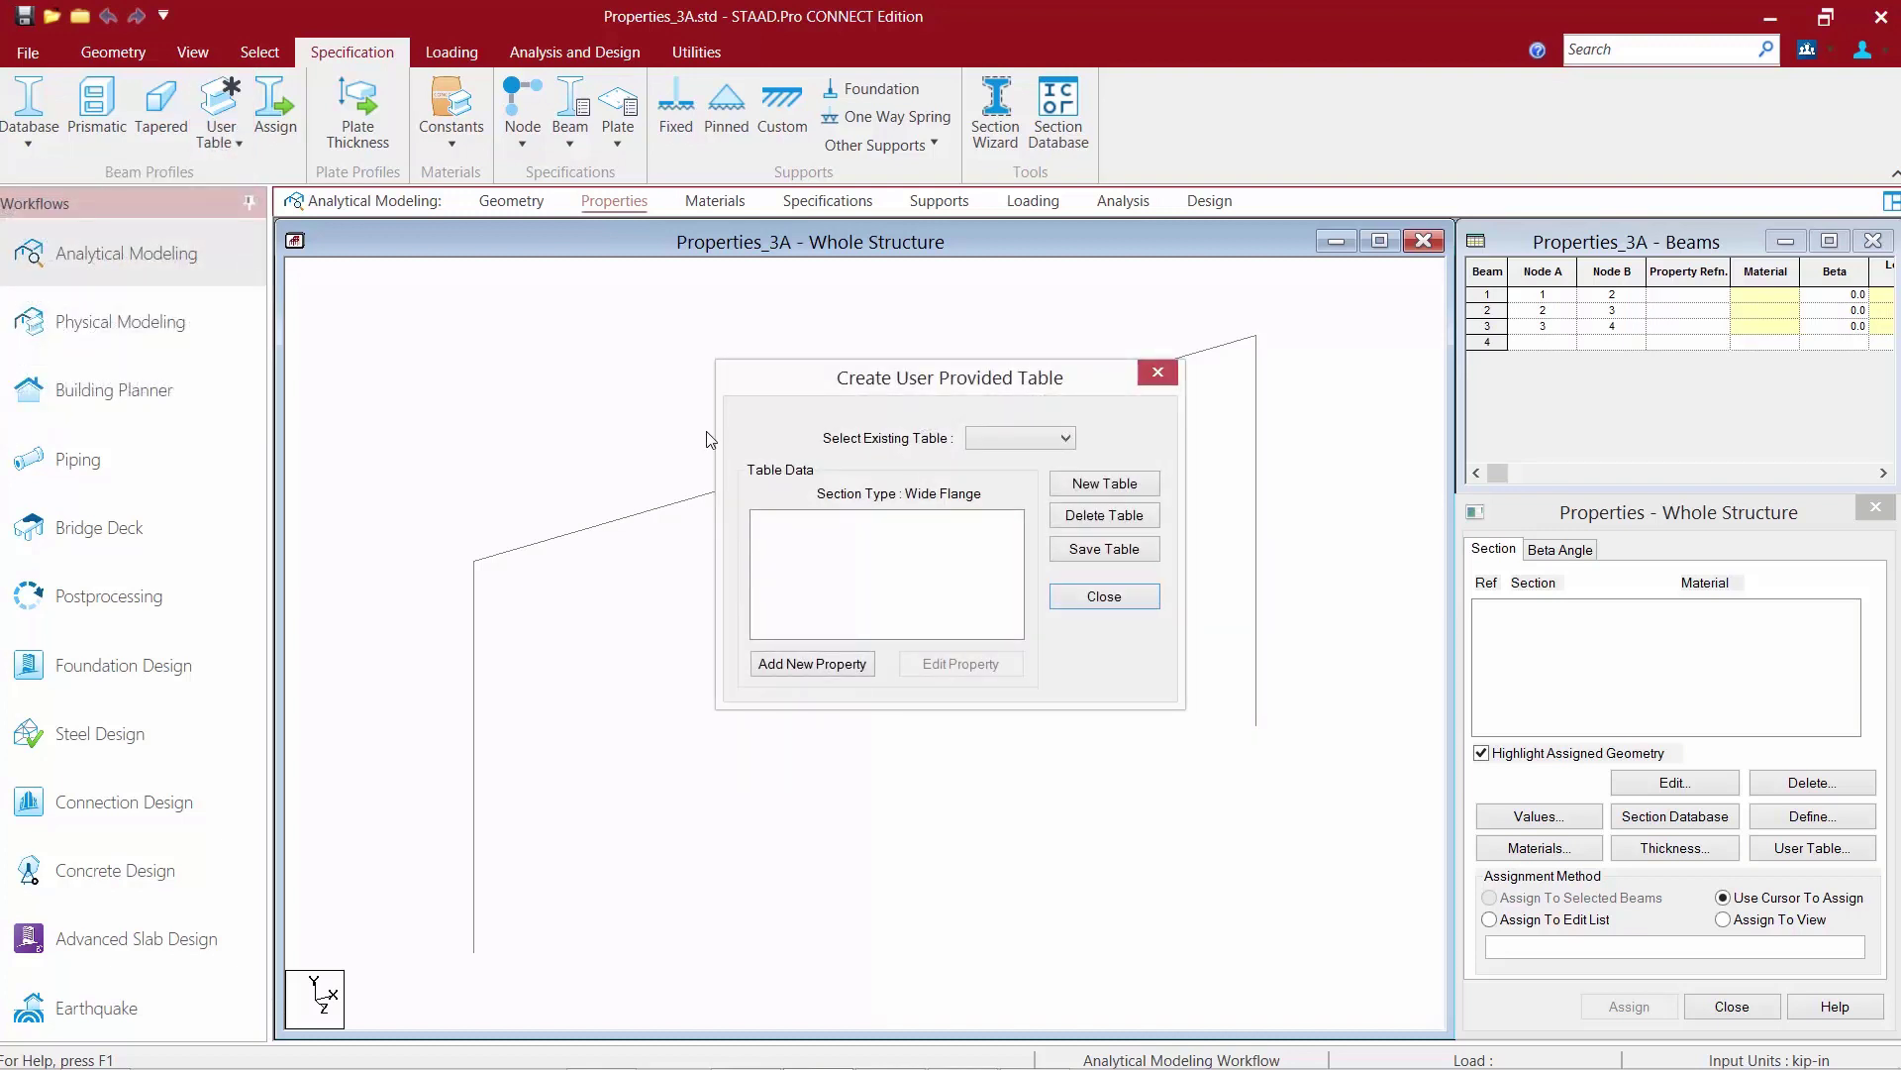
pyautogui.click(1125, 487)
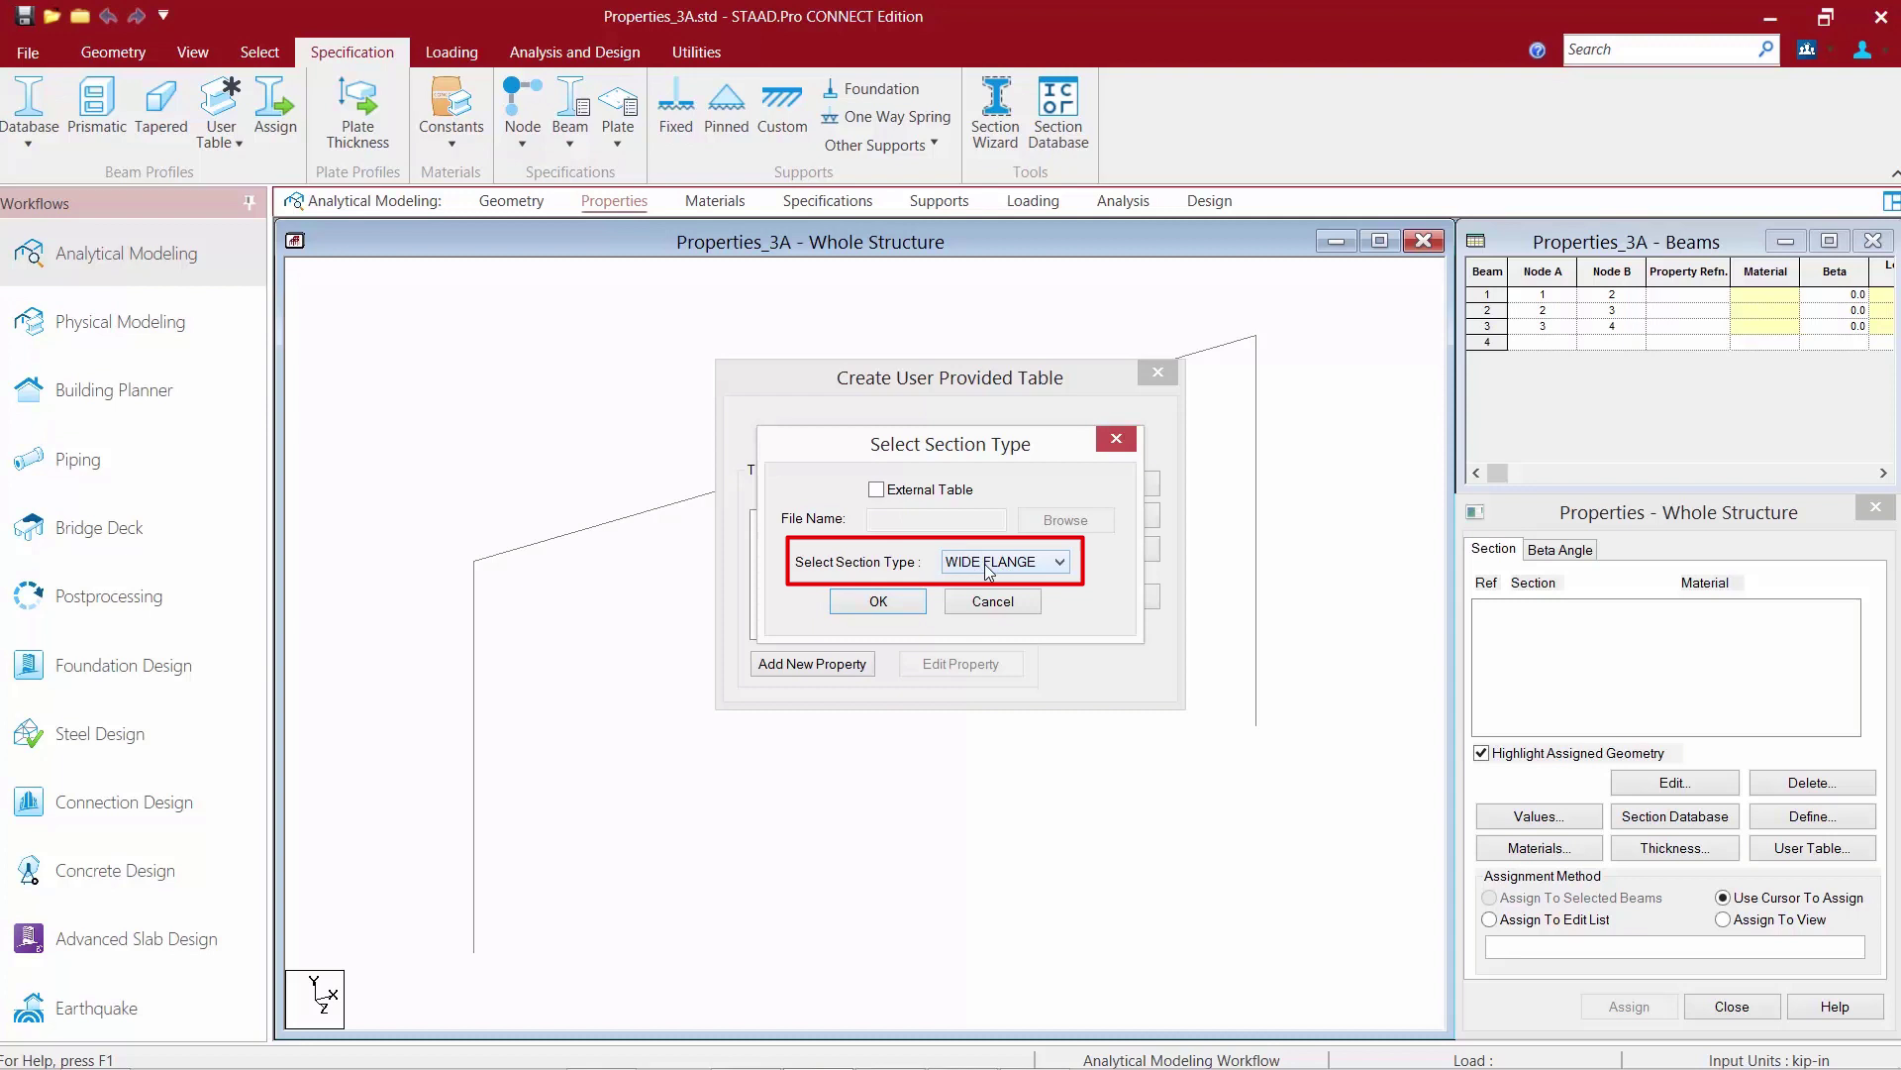
pyautogui.click(880, 602)
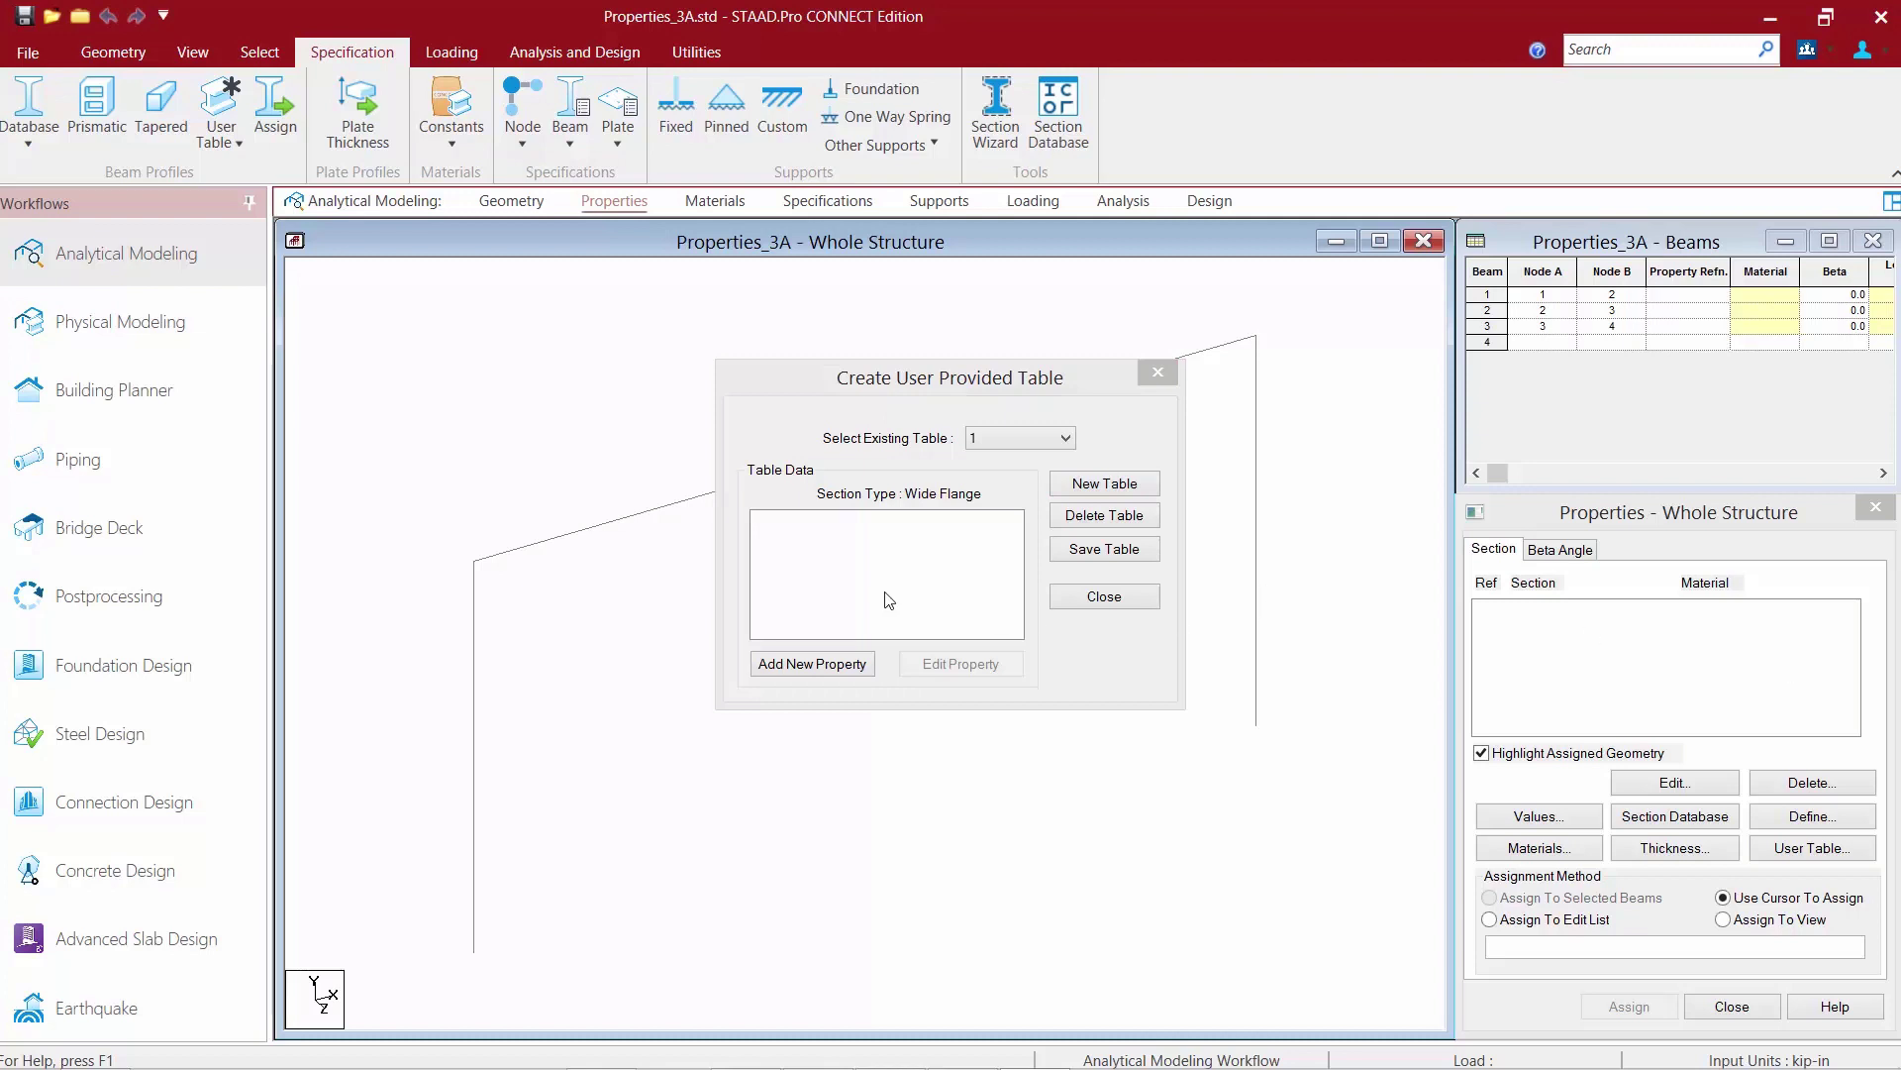
# - Add a section named 24WFX76 with depth D 23.91 and TF 0.682 inches
pyautogui.click(814, 664)
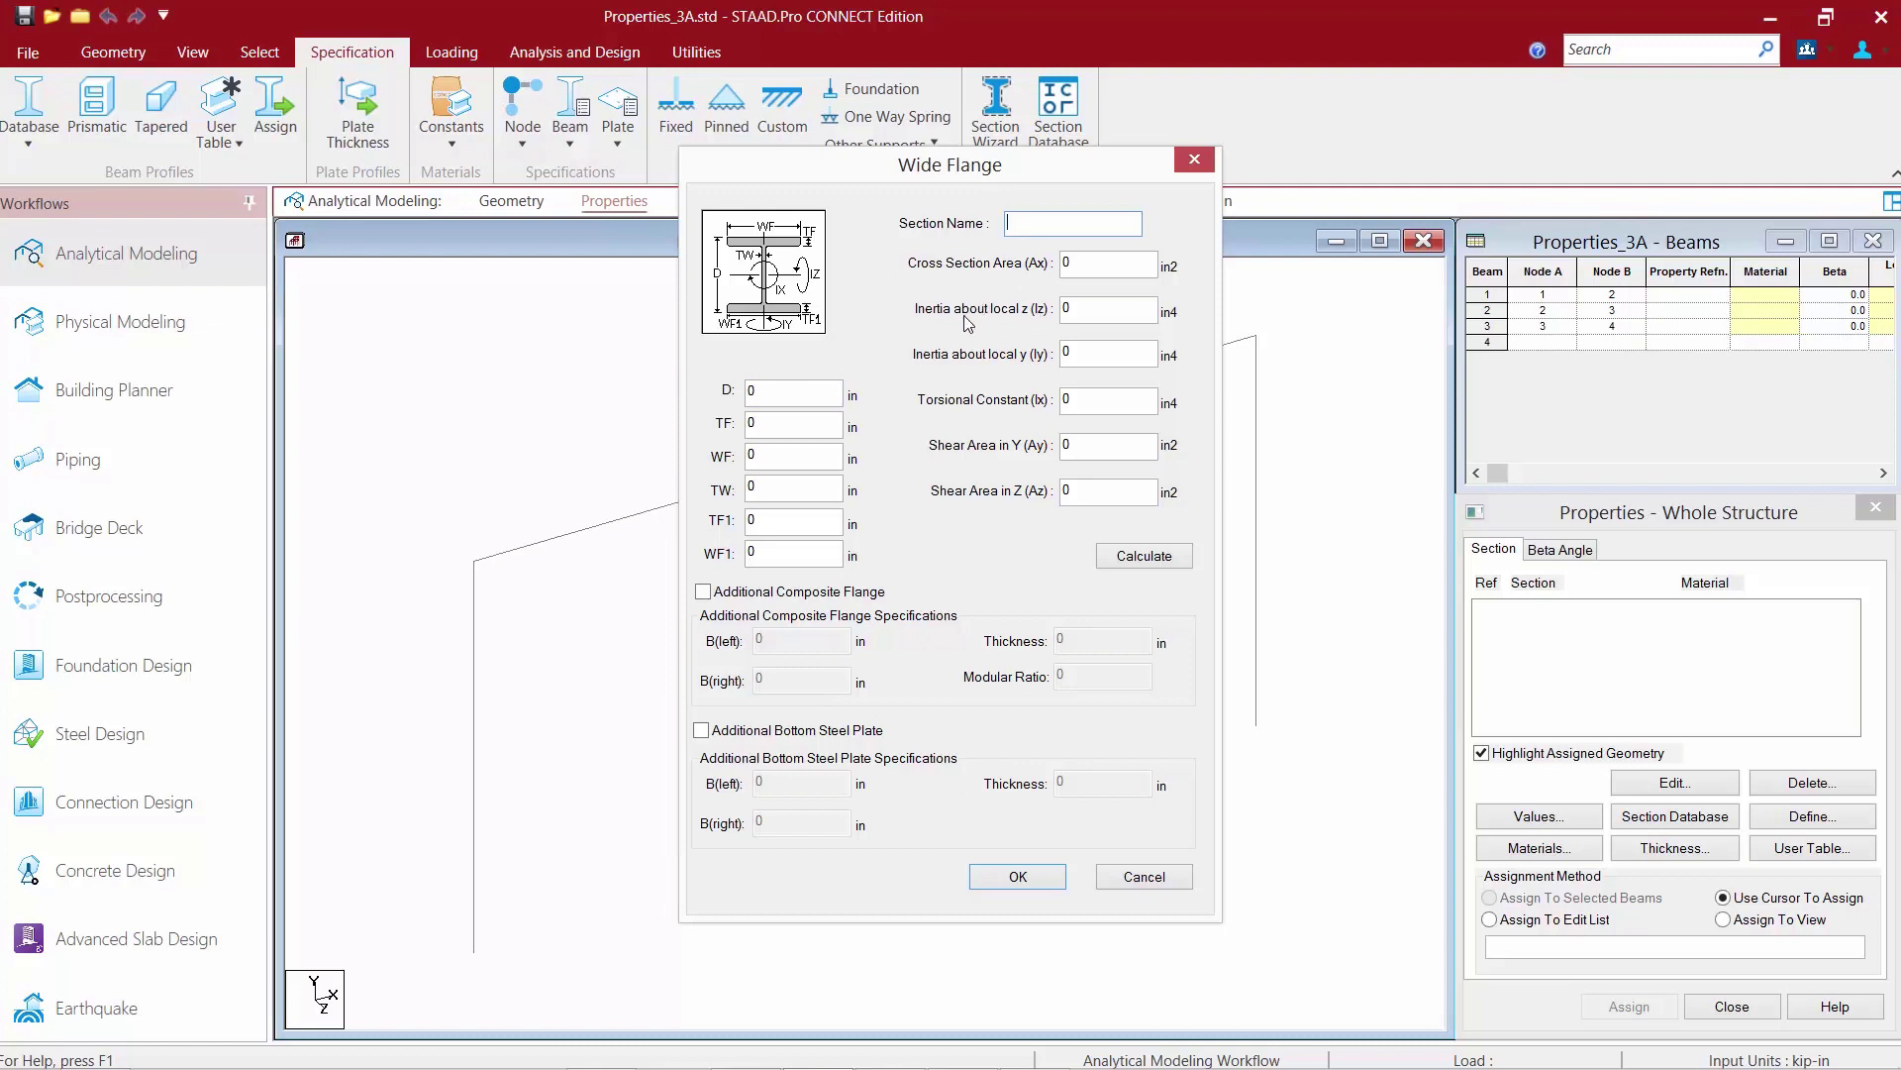
pyautogui.write('24WFX76')
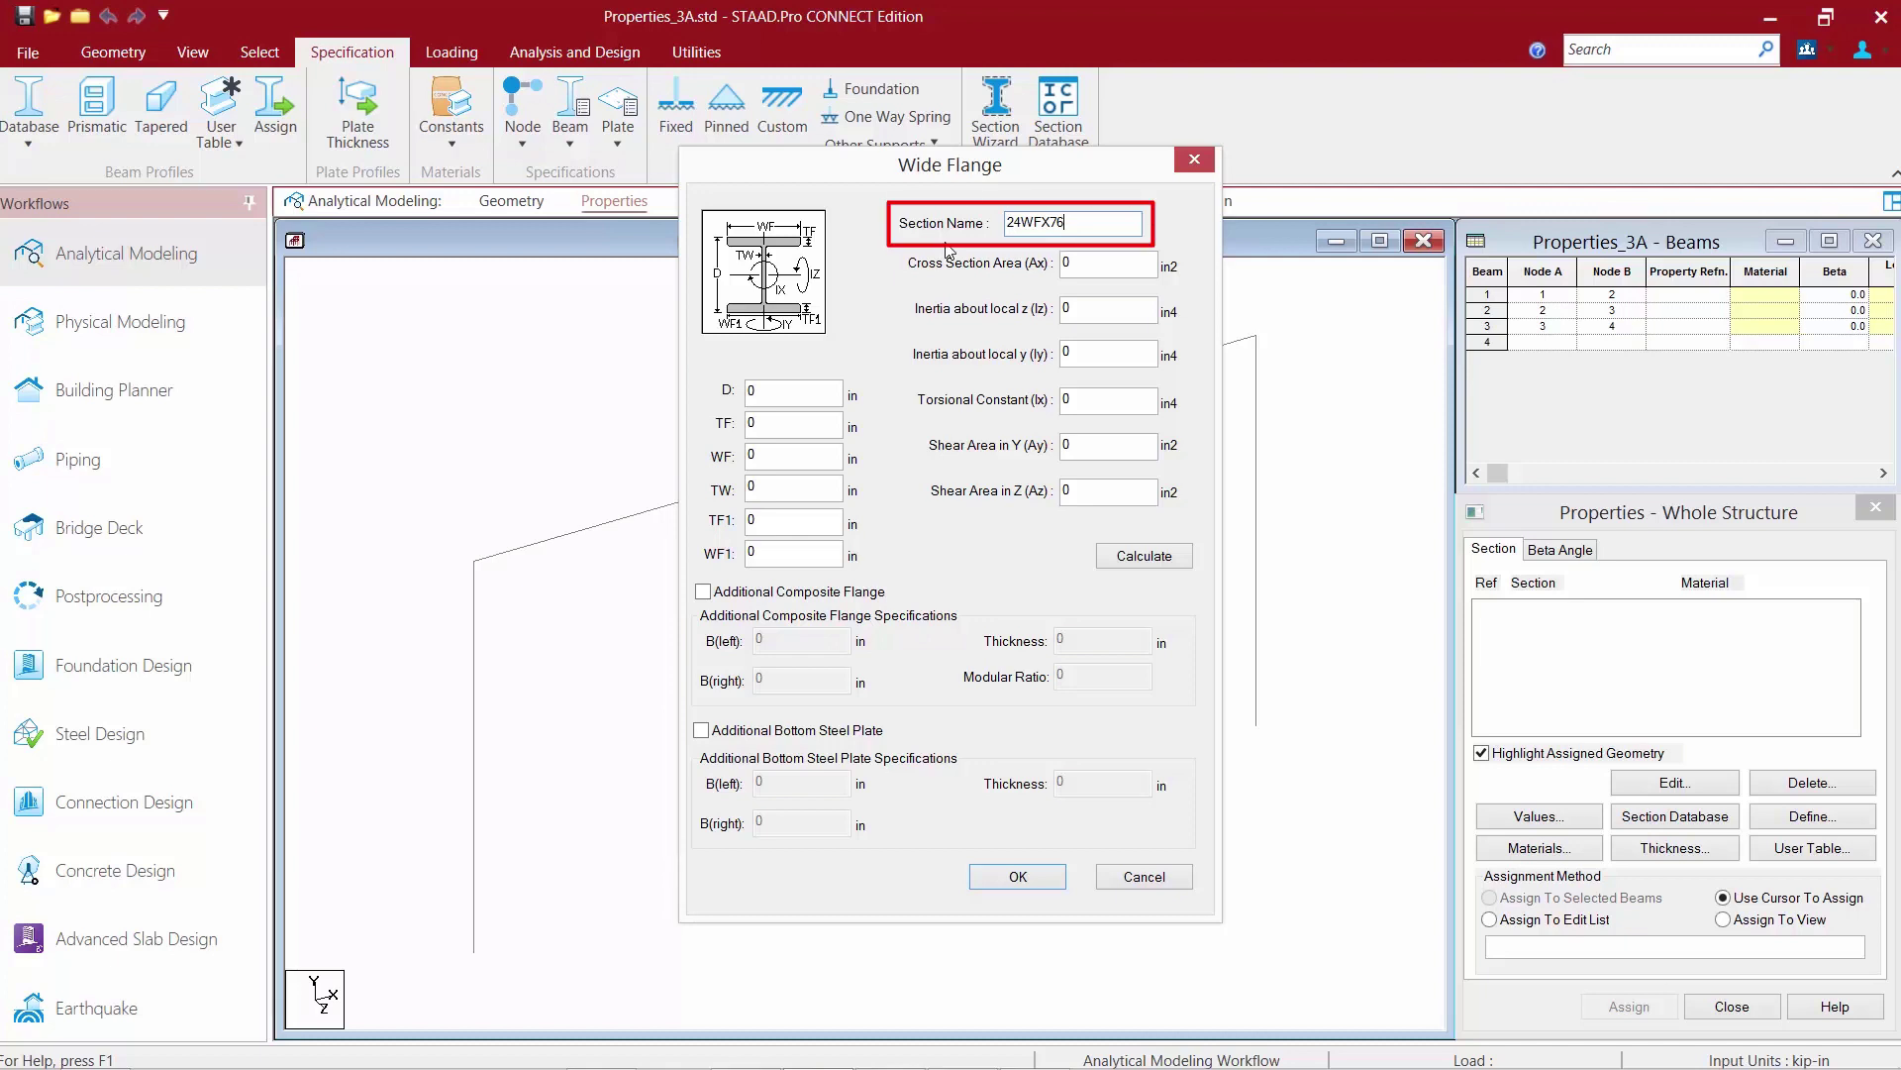
pyautogui.press('Tab')
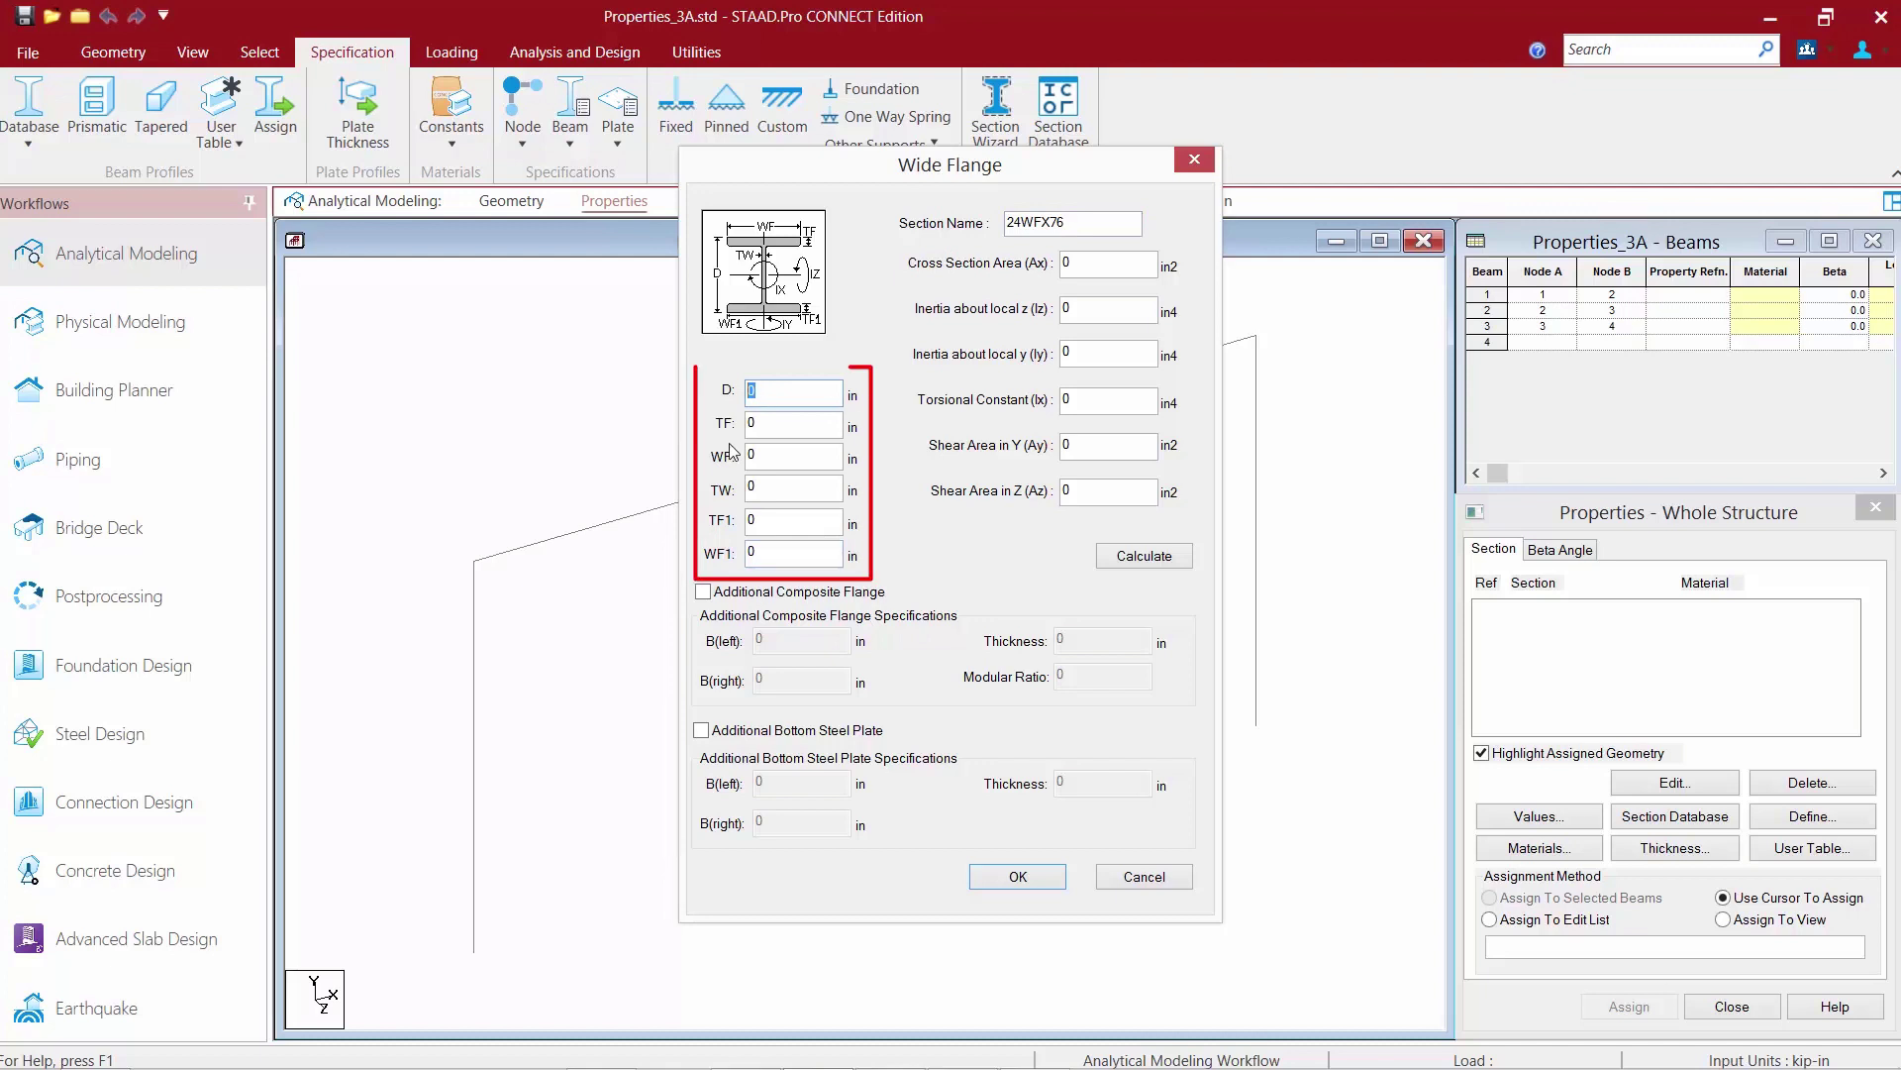
pyautogui.write('23.')
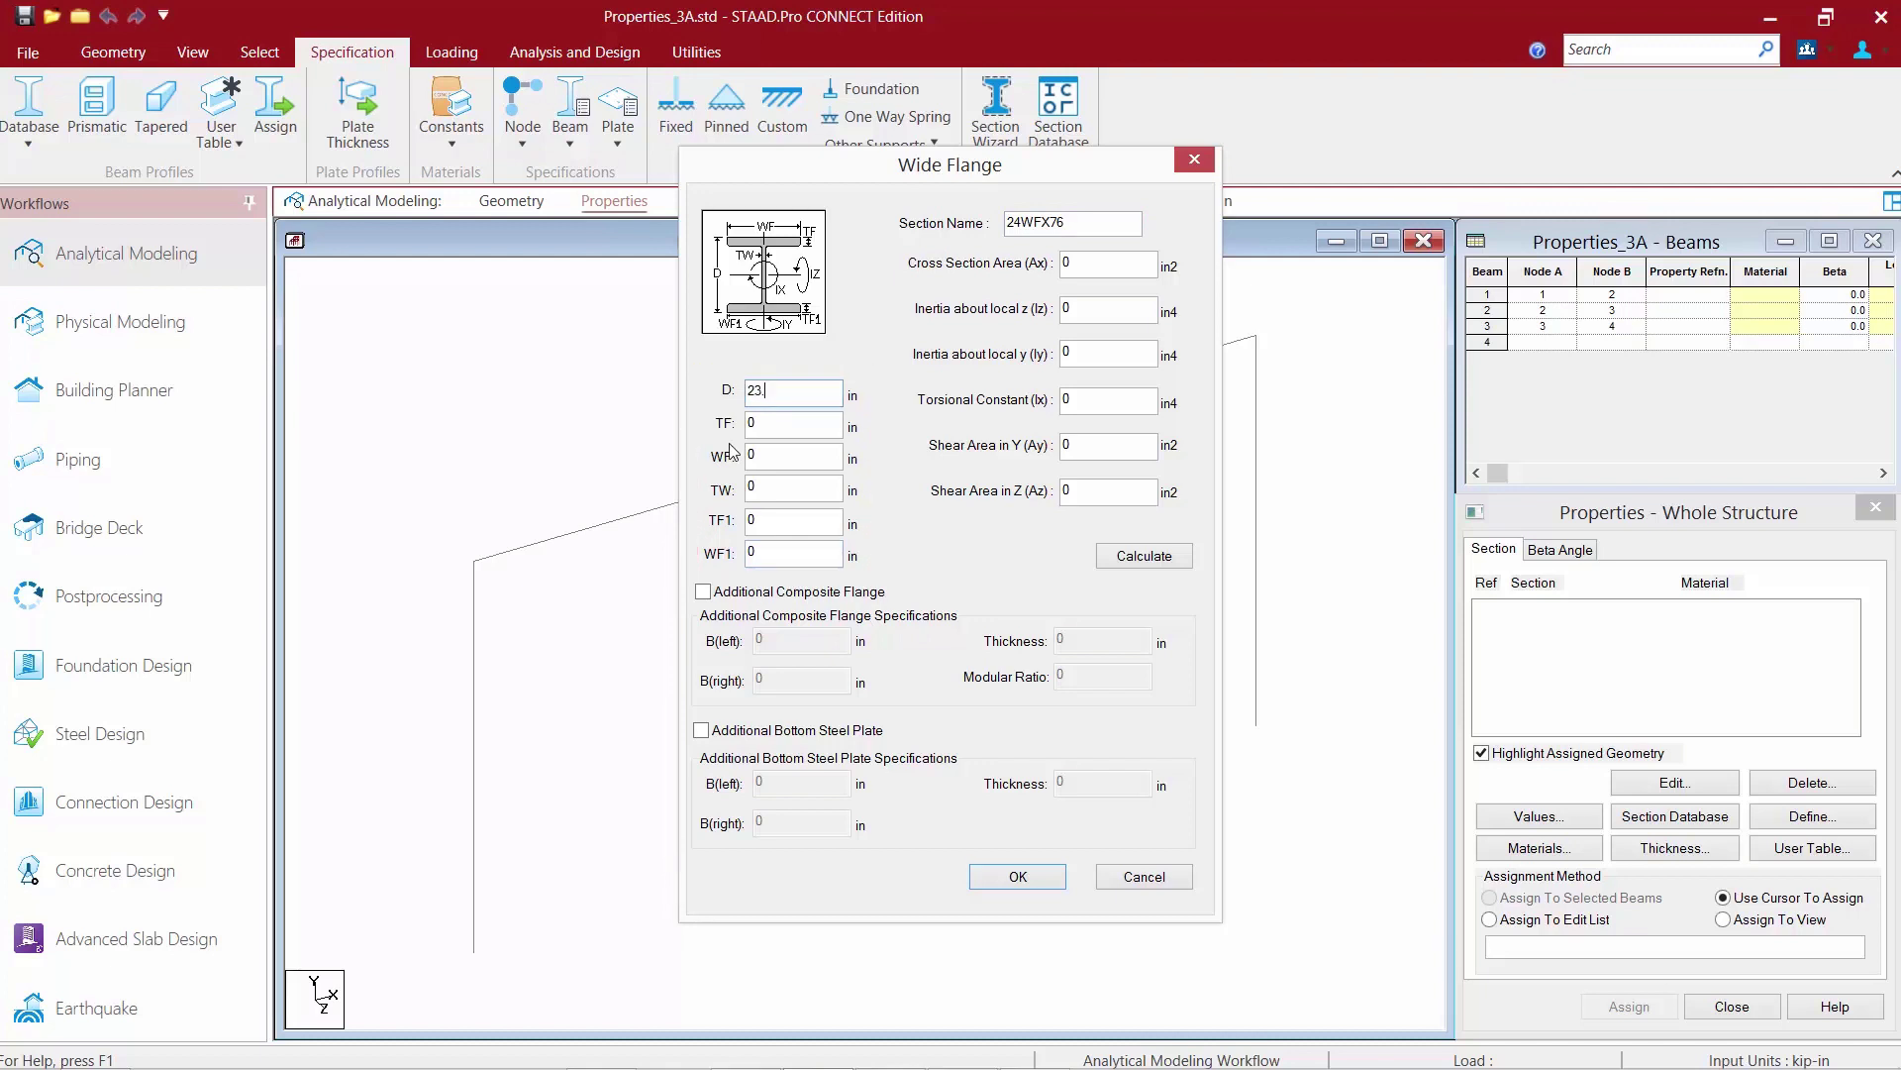
pyautogui.write('91')
pyautogui.press('Tab')
pyautogui.write('0.8')
pyautogui.write('682')
pyautogui.press('Tab')
# - Enter WF 8.985, TW 0.44, TF1 0.682 and WF1 8.985 inches for 24WFX76
pyautogui.write('8.985')
pyautogui.press('Tab')
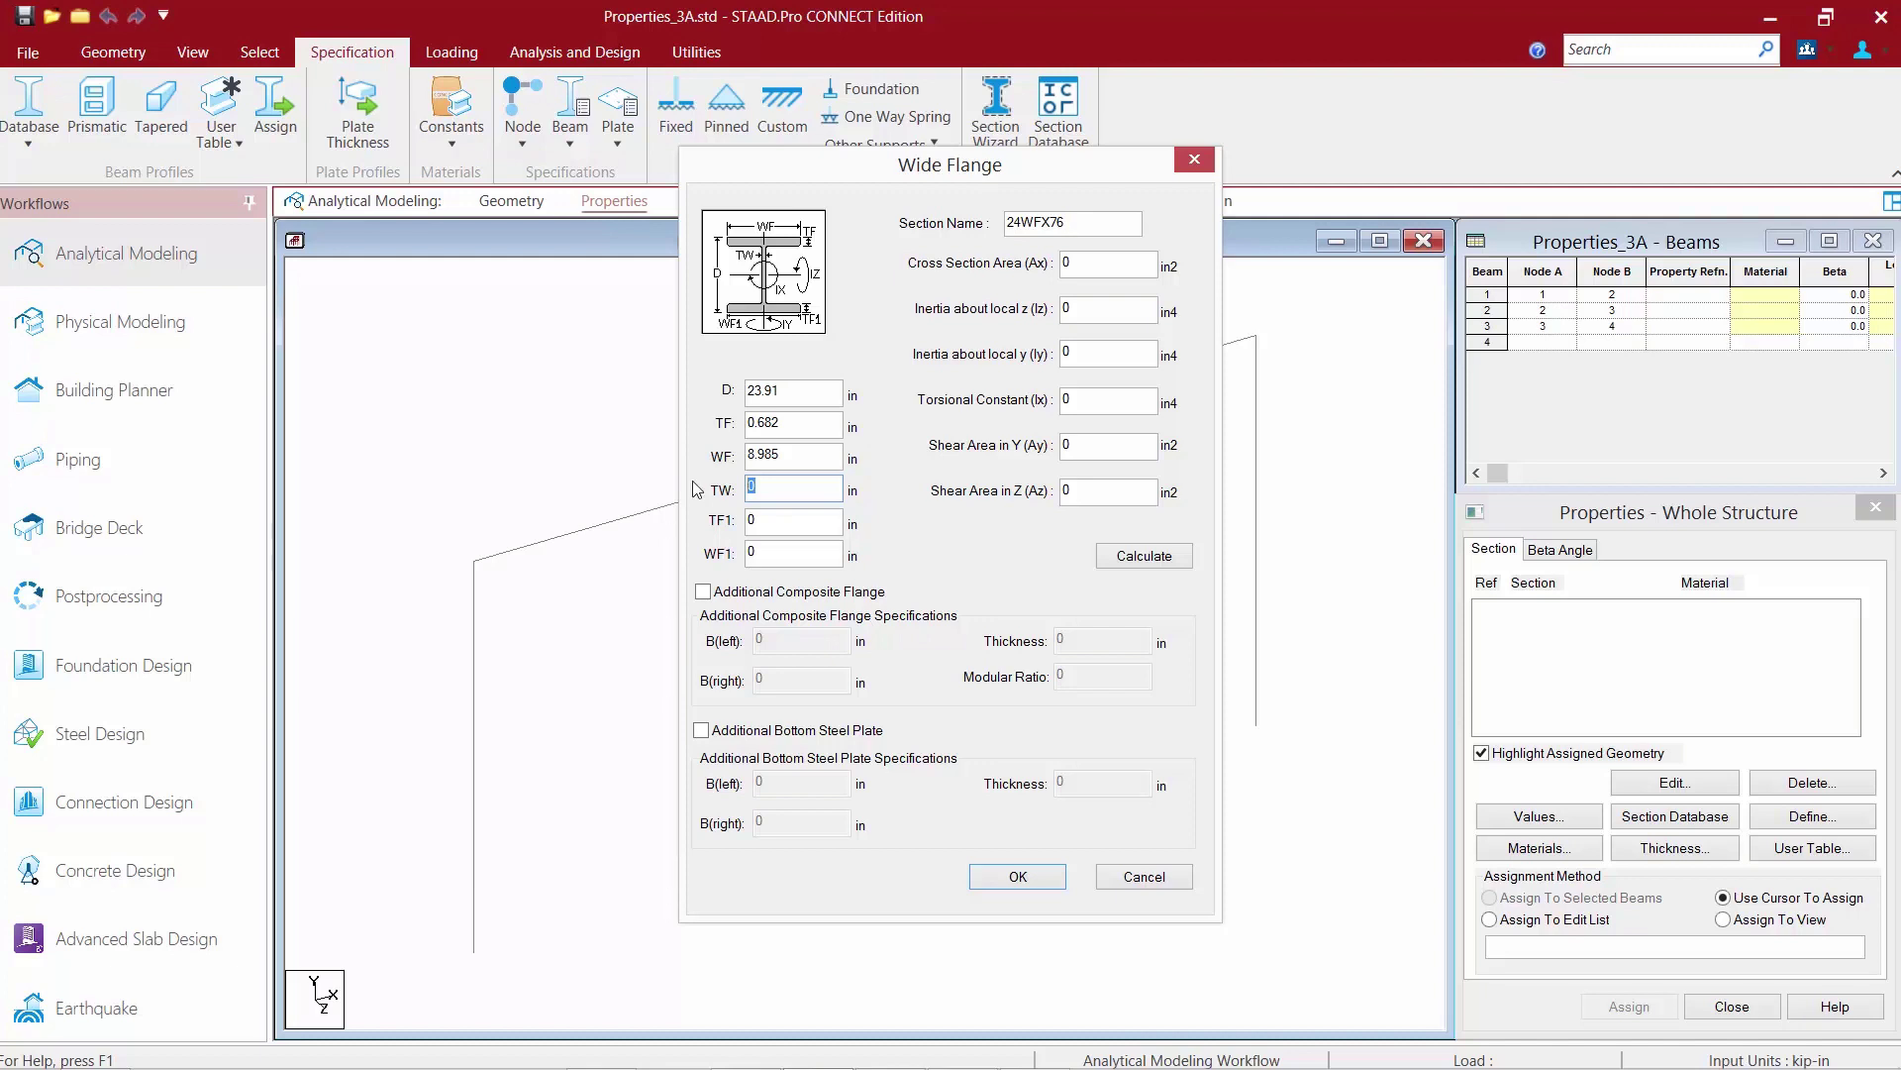
pyautogui.write('0.44')
pyautogui.press('Tab')
pyautogui.write('0.682')
pyautogui.press('Tab')
pyautogui.write('8.985')
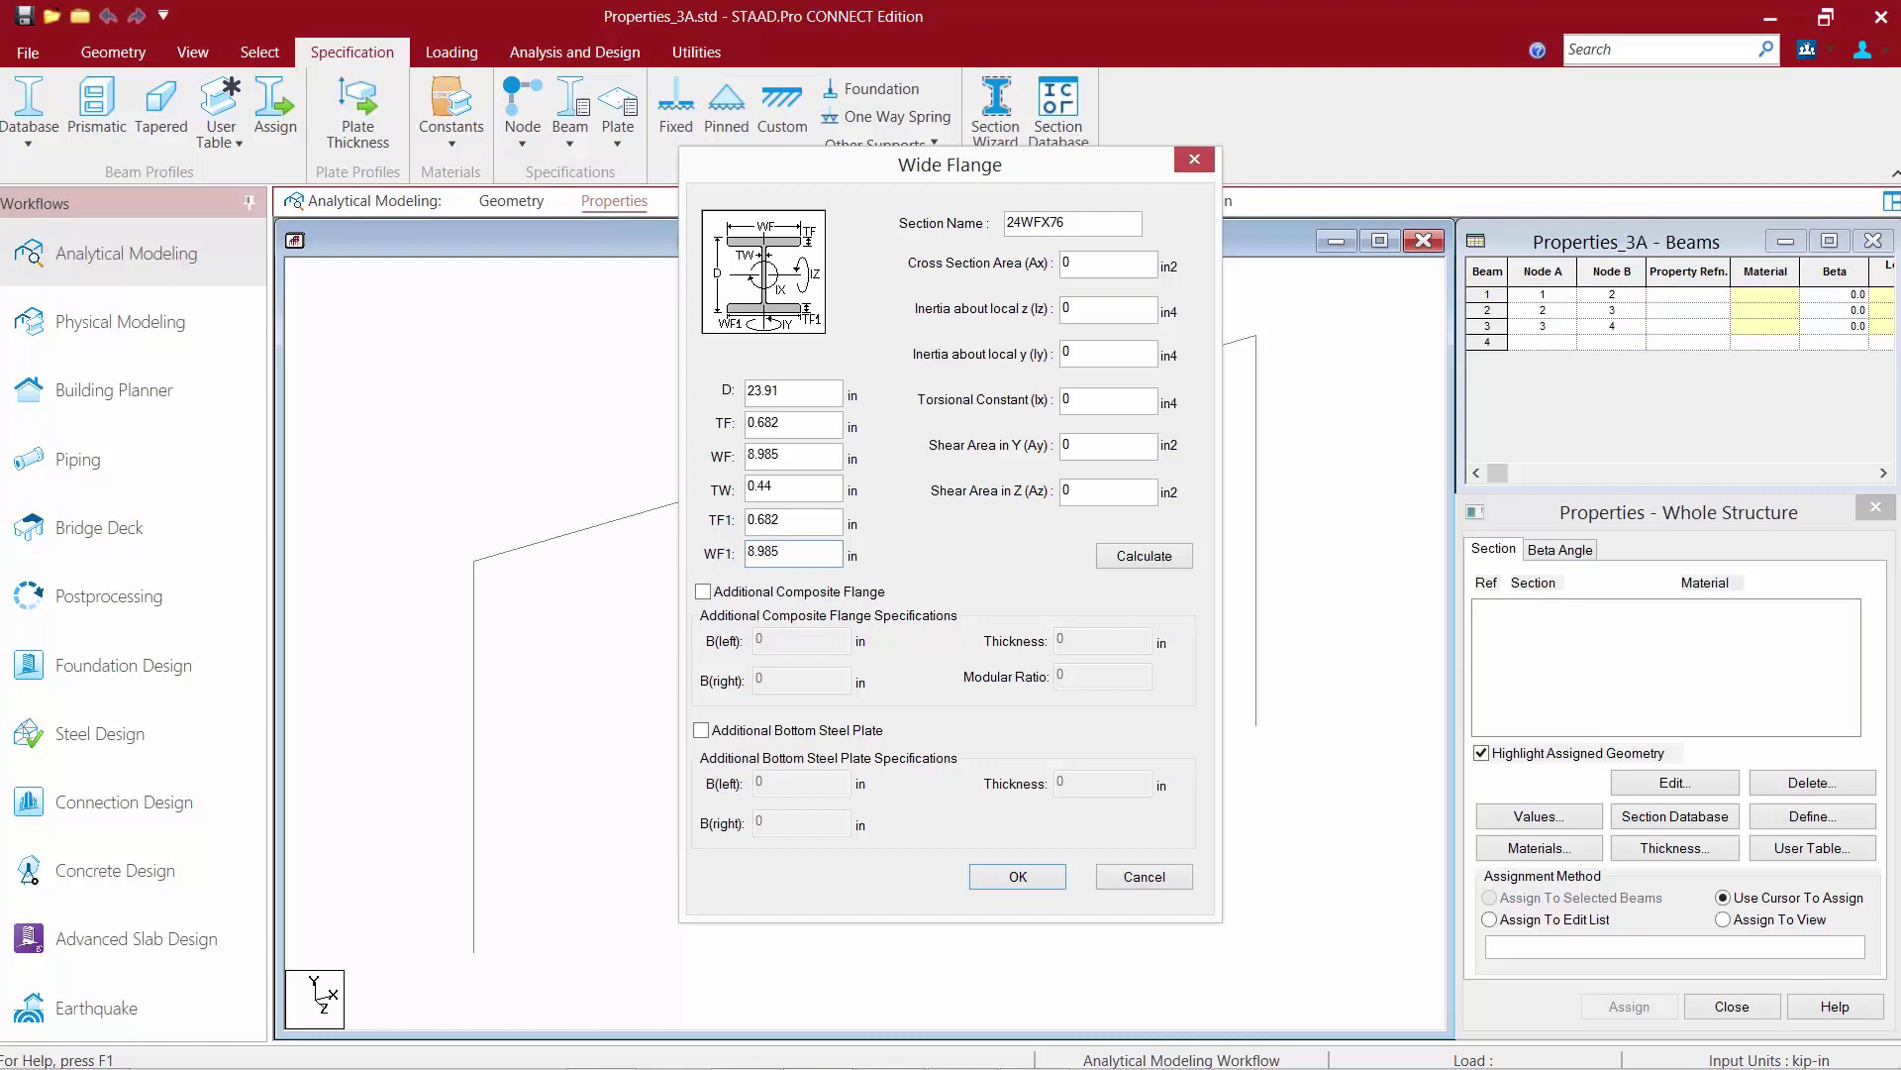
pyautogui.press('Return')
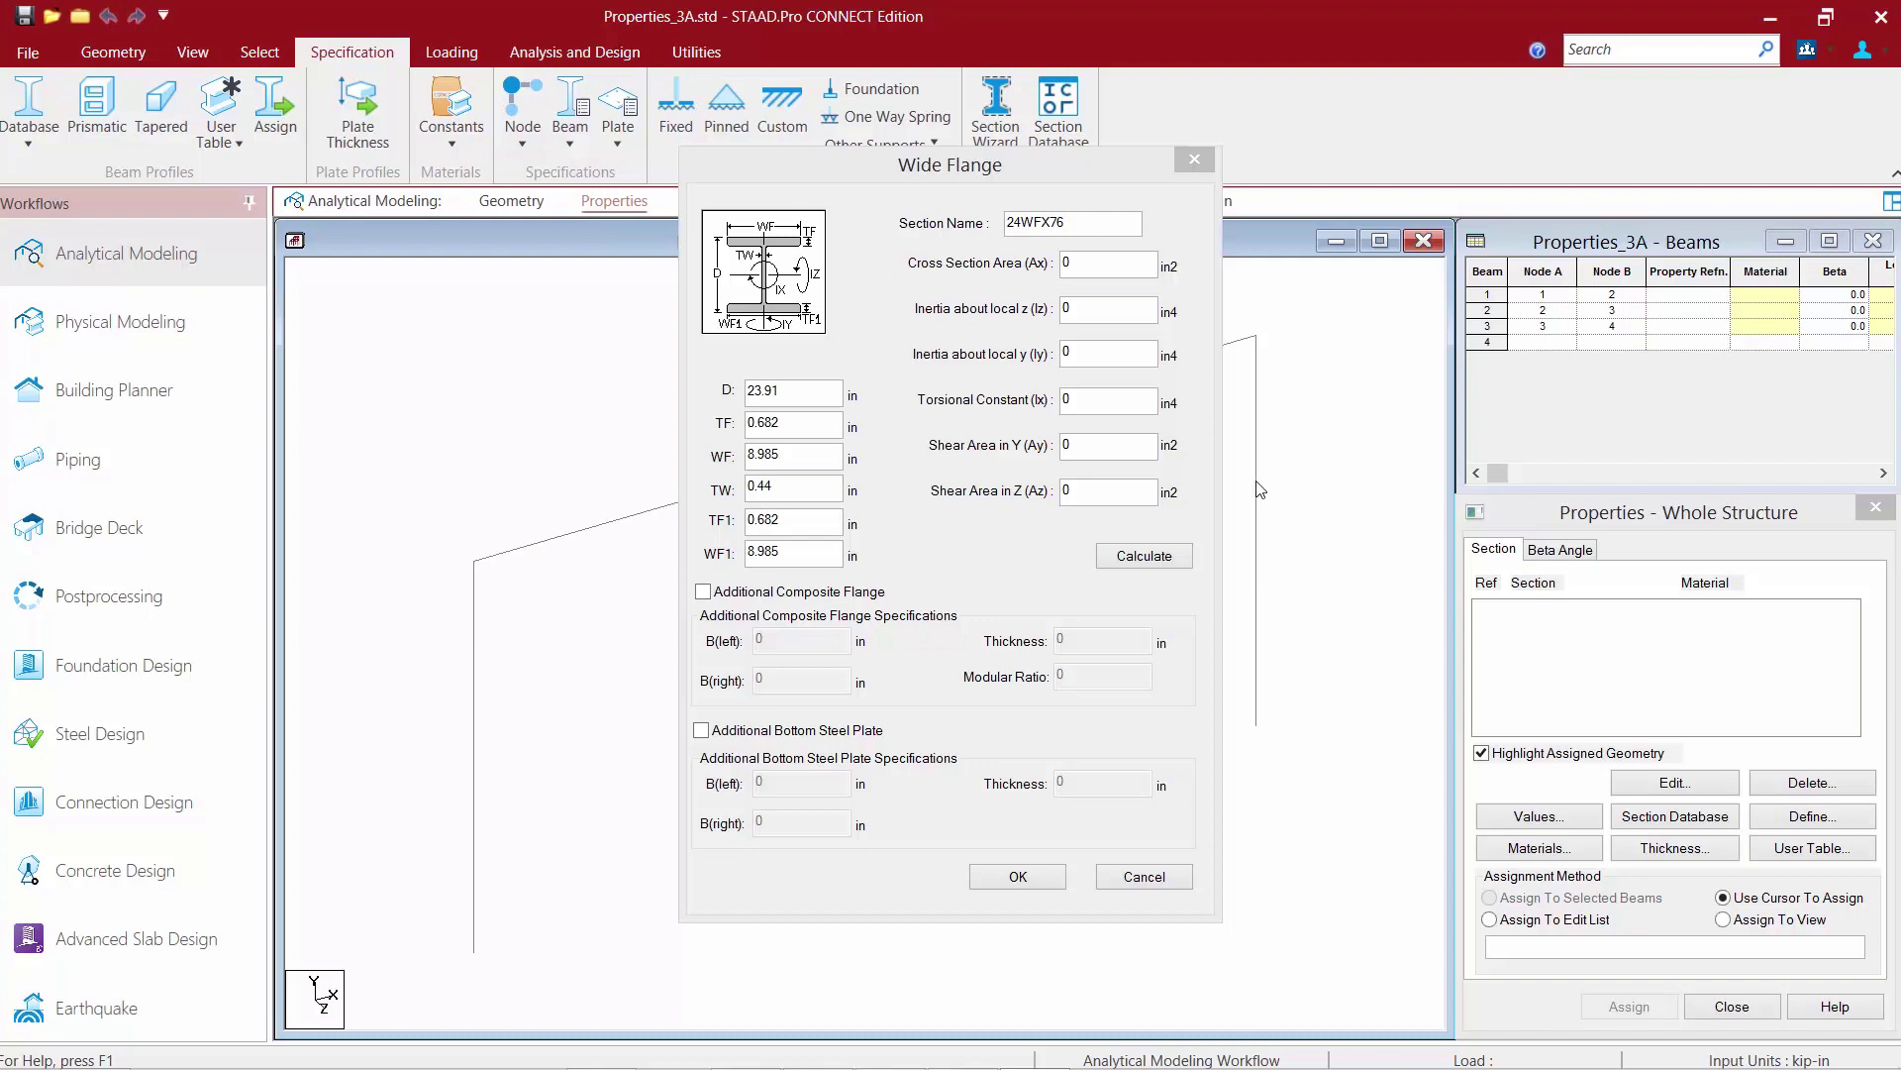
# - Calculate the 24WFX76 section properties, save it into table 1, and close the table window
pyautogui.click(1143, 560)
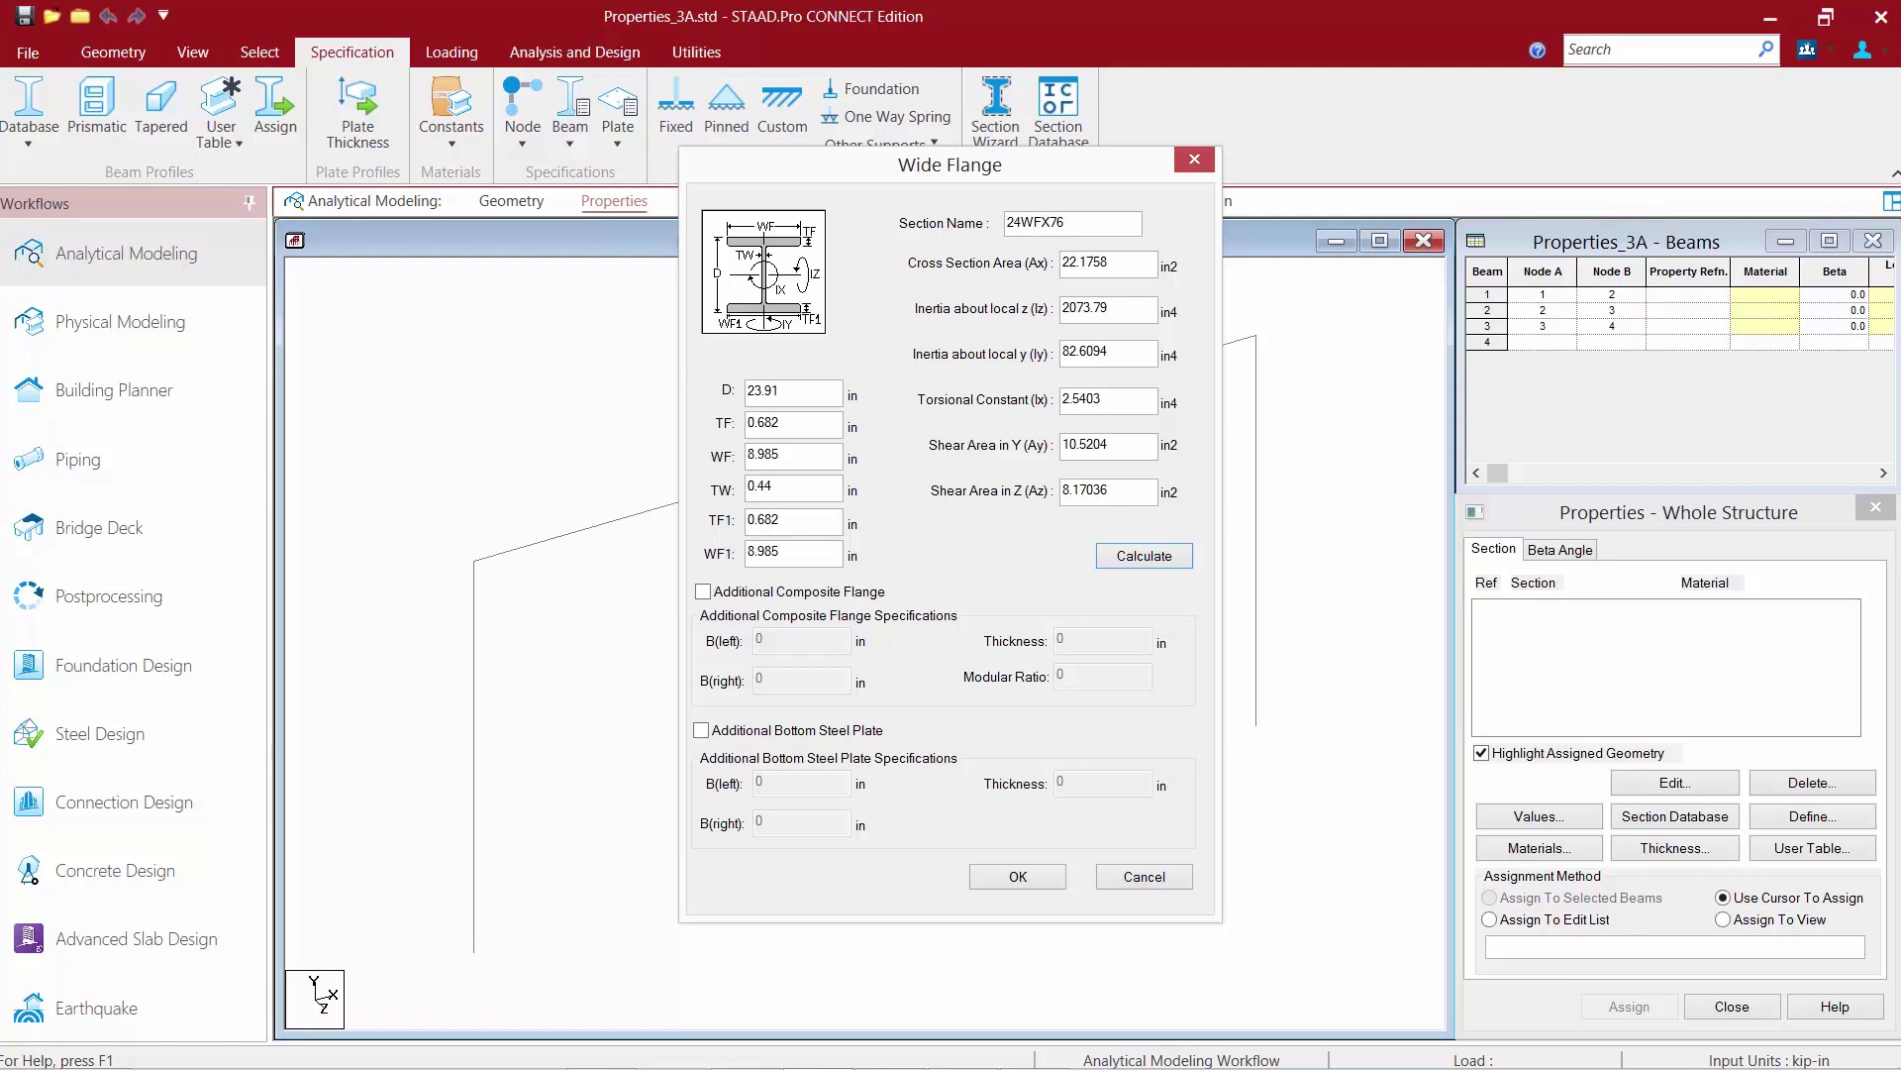
pyautogui.click(1011, 877)
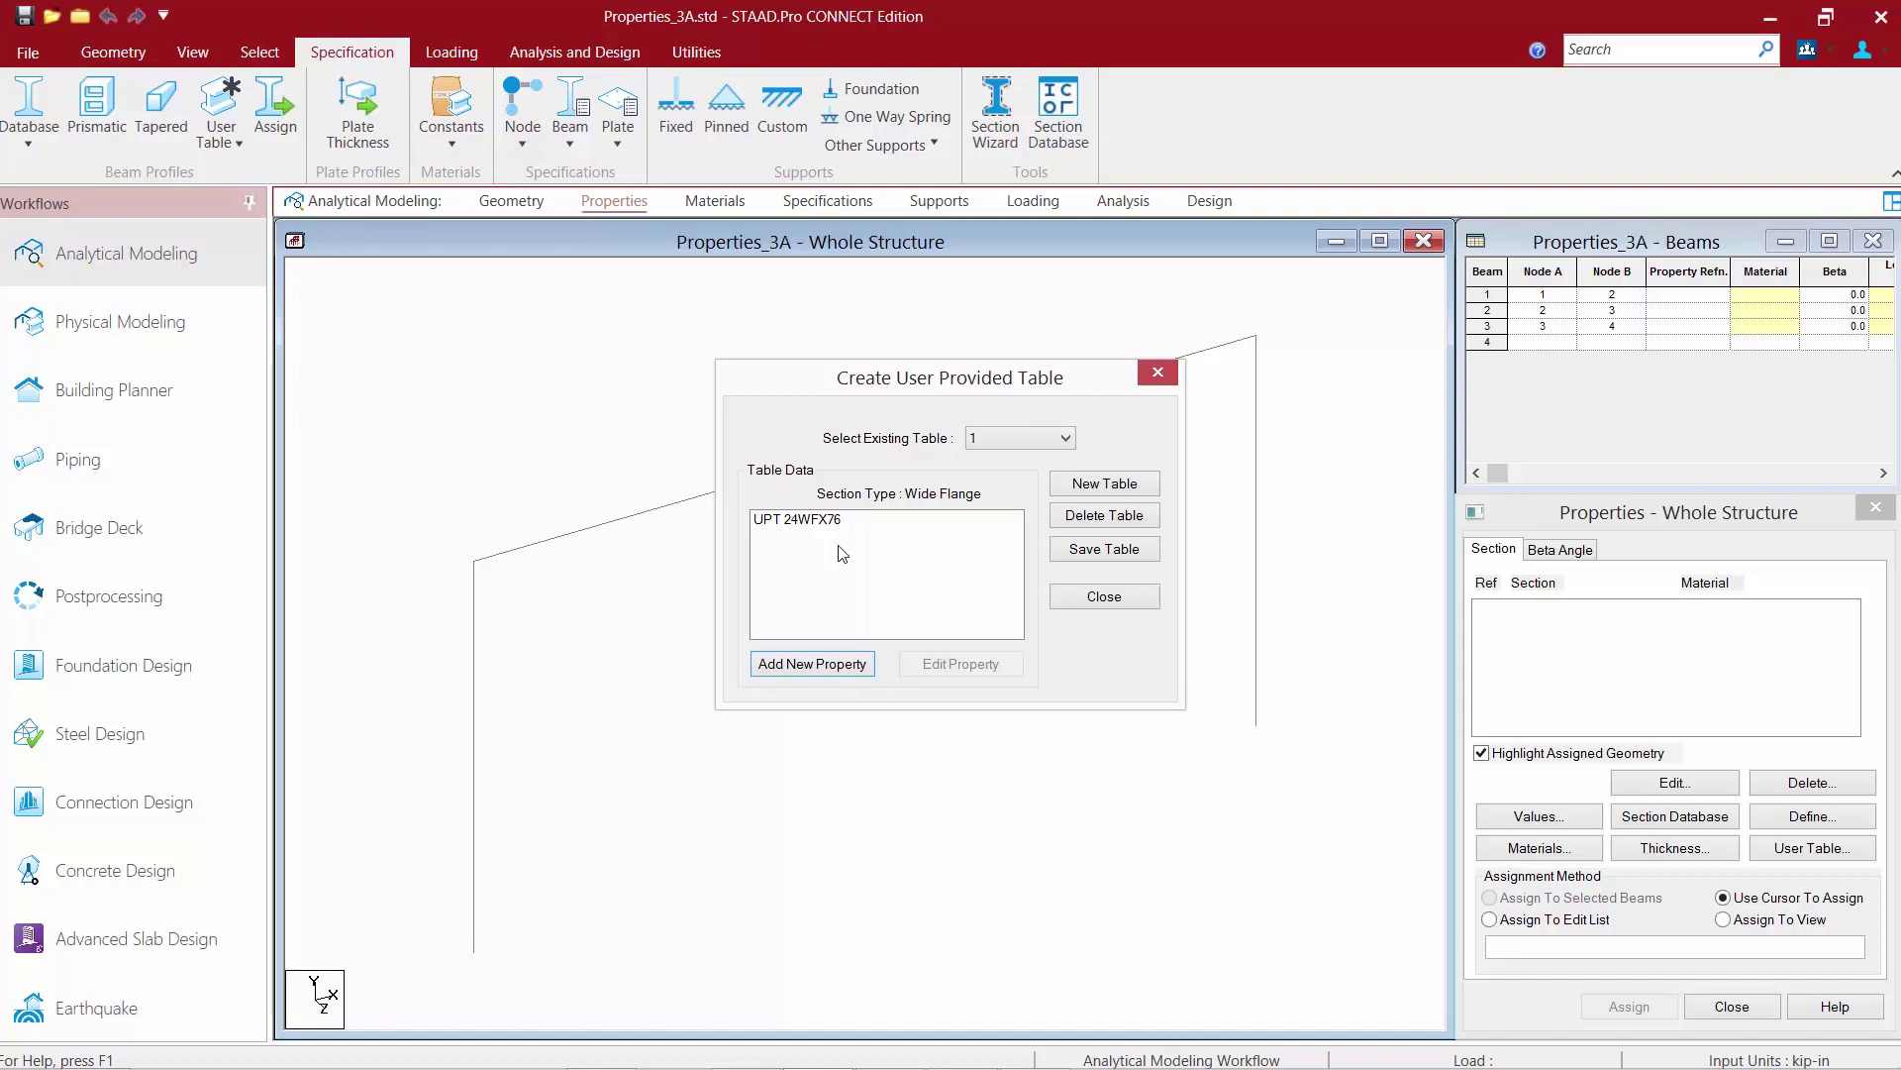
pyautogui.click(1106, 597)
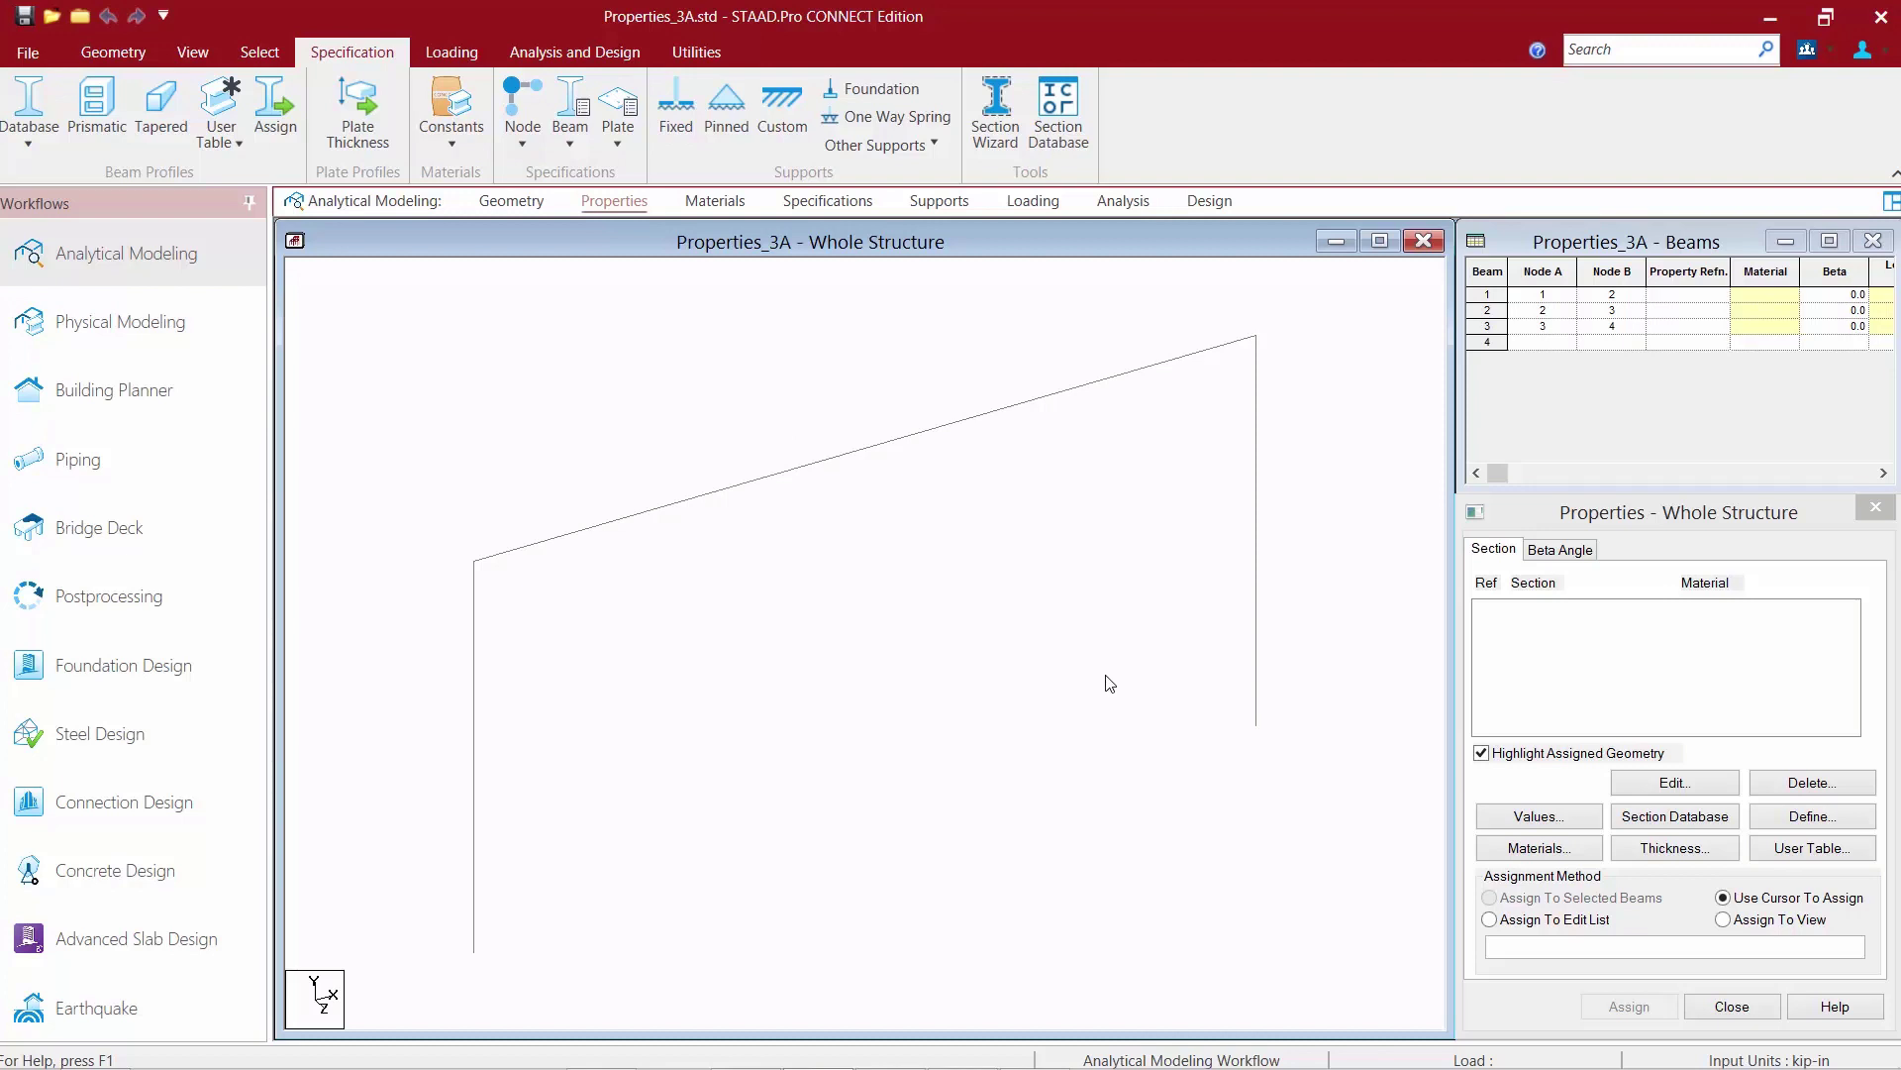
# - Add UPT section 24WFX76 with STEEL material from user table 1 to the property list
pyautogui.click(209, 140)
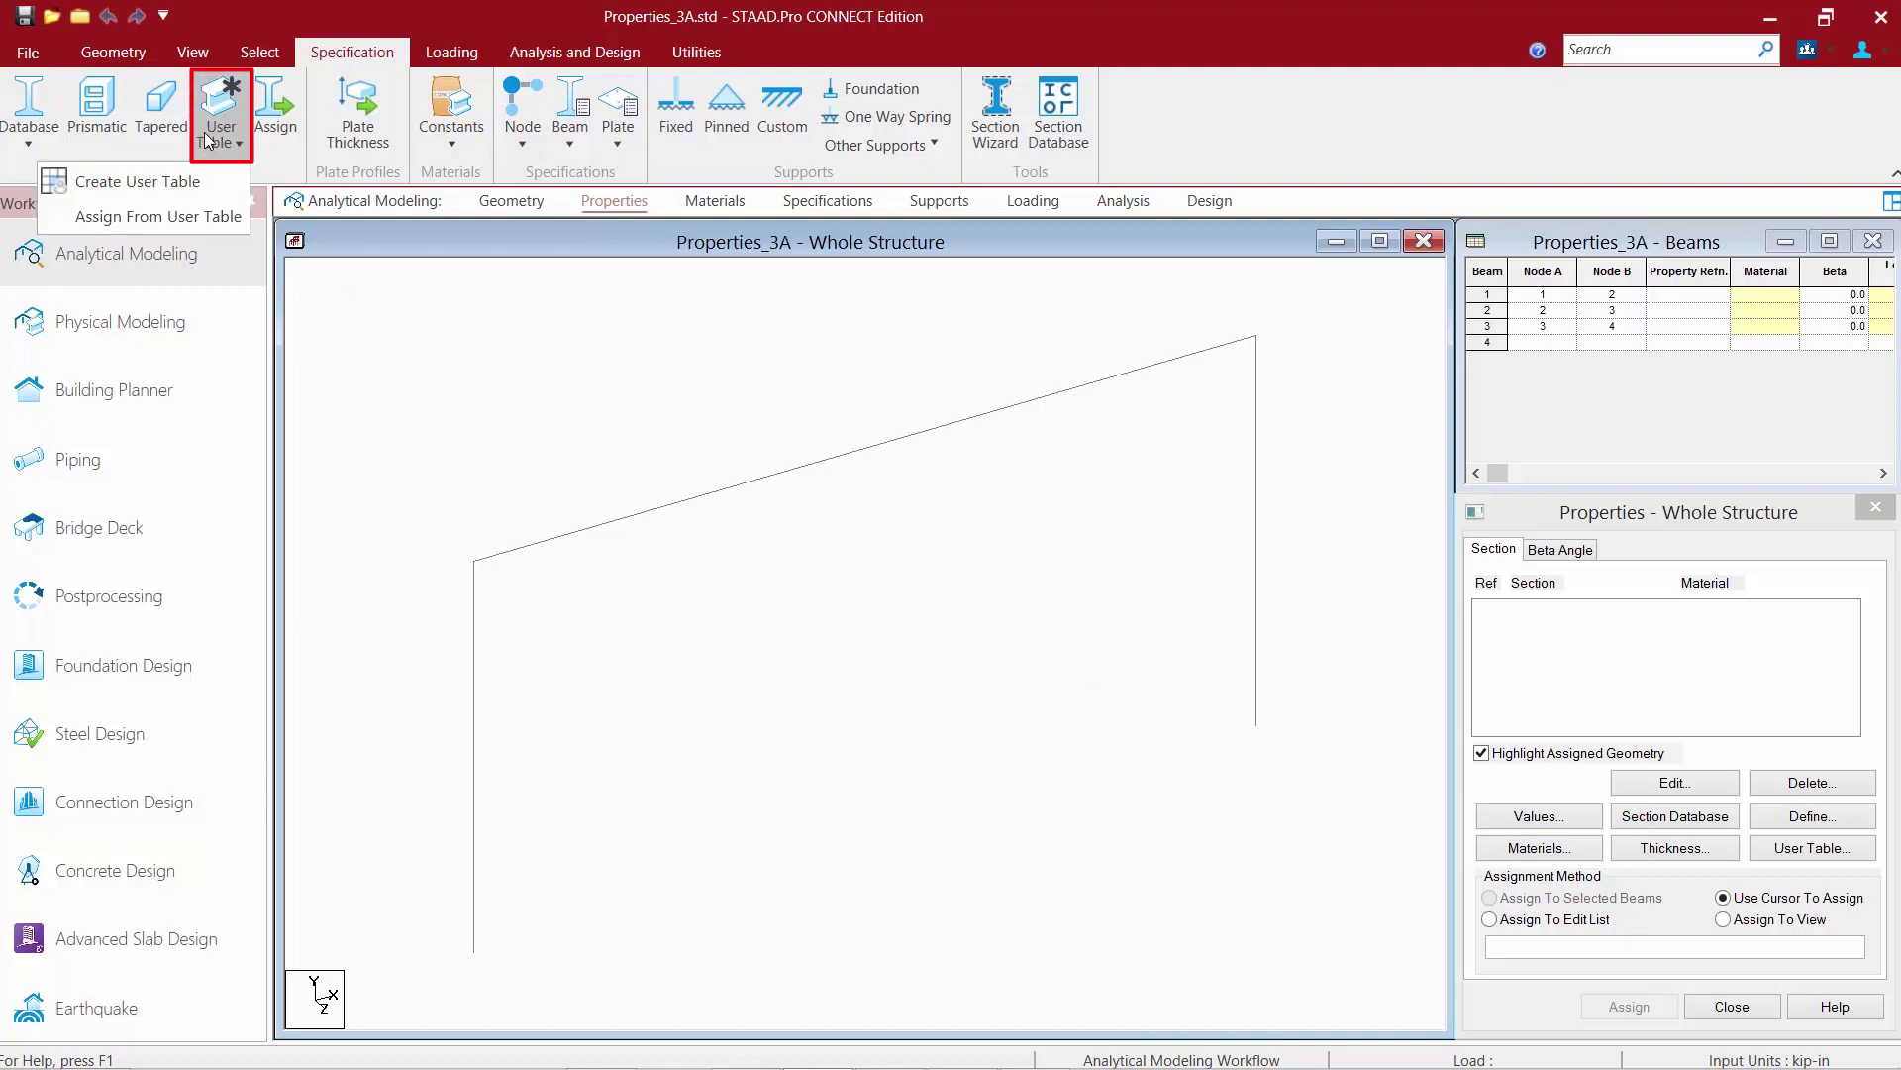
pyautogui.click(141, 216)
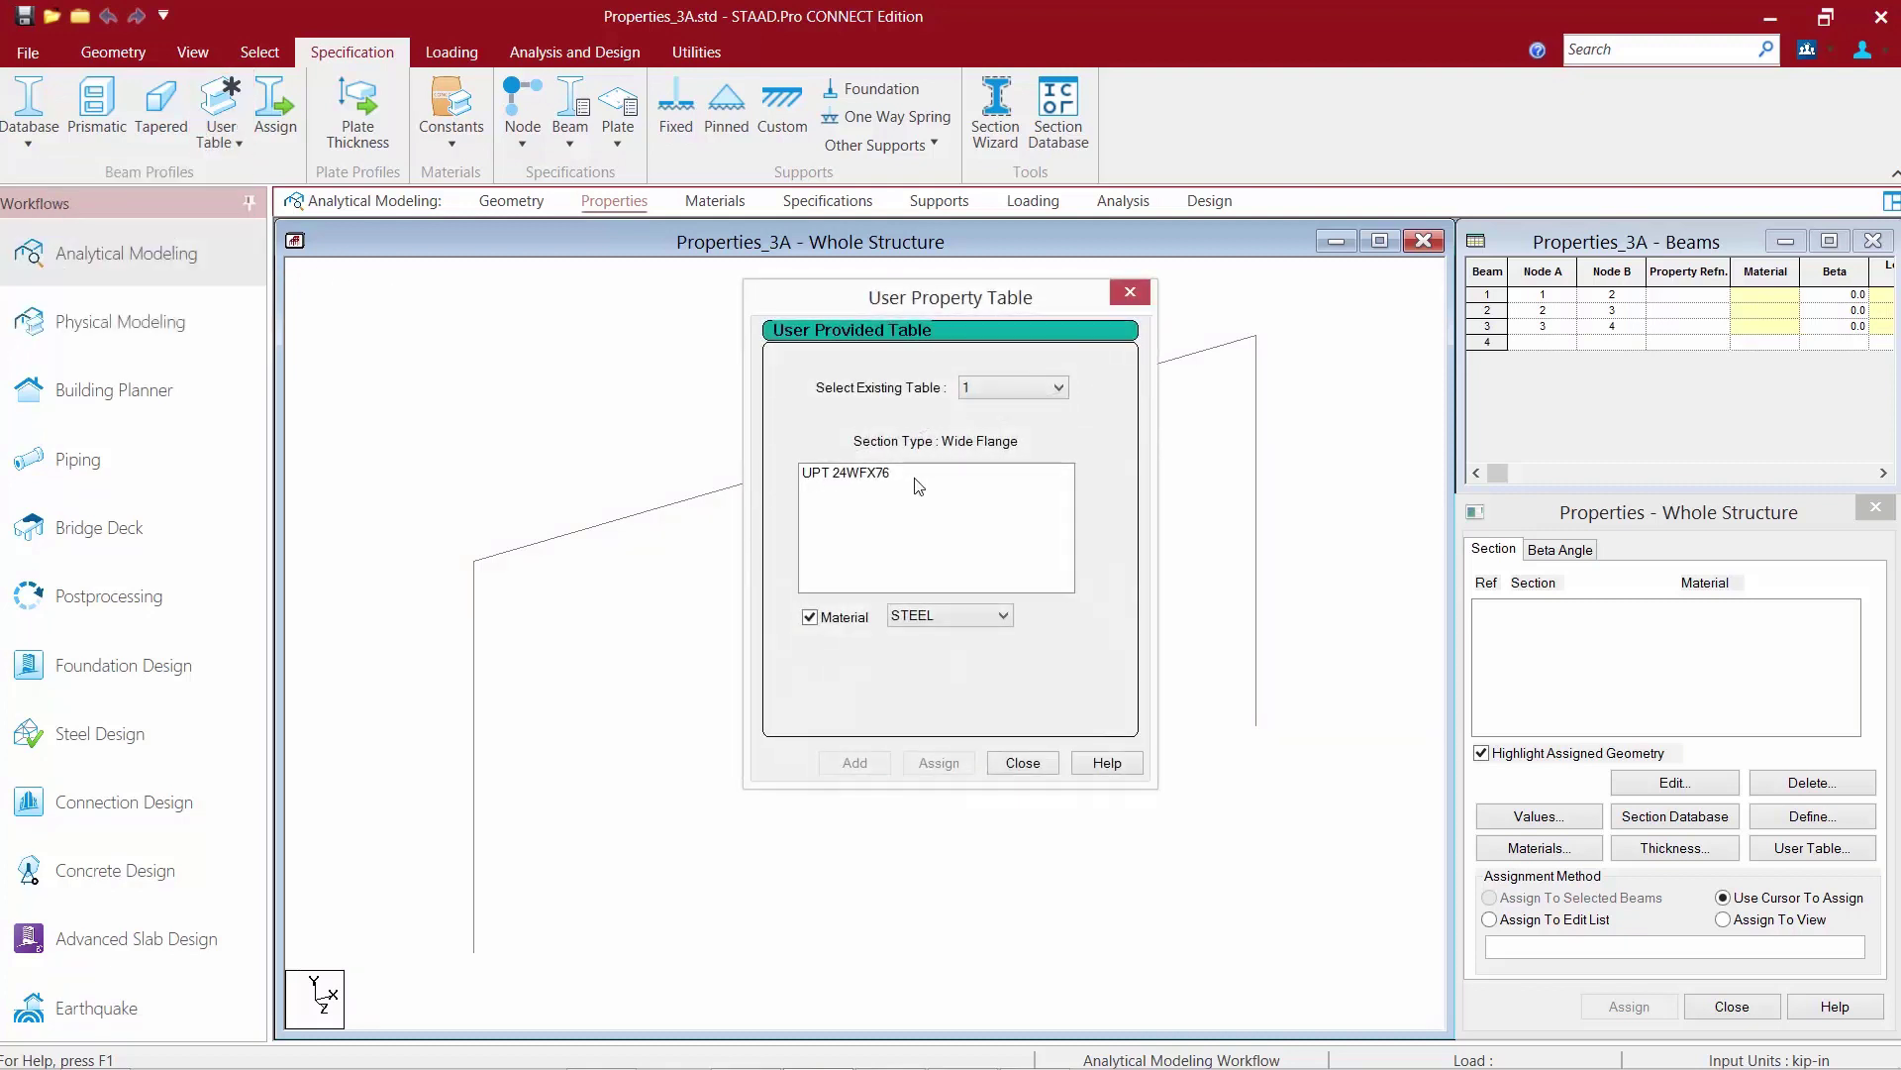
pyautogui.click(868, 480)
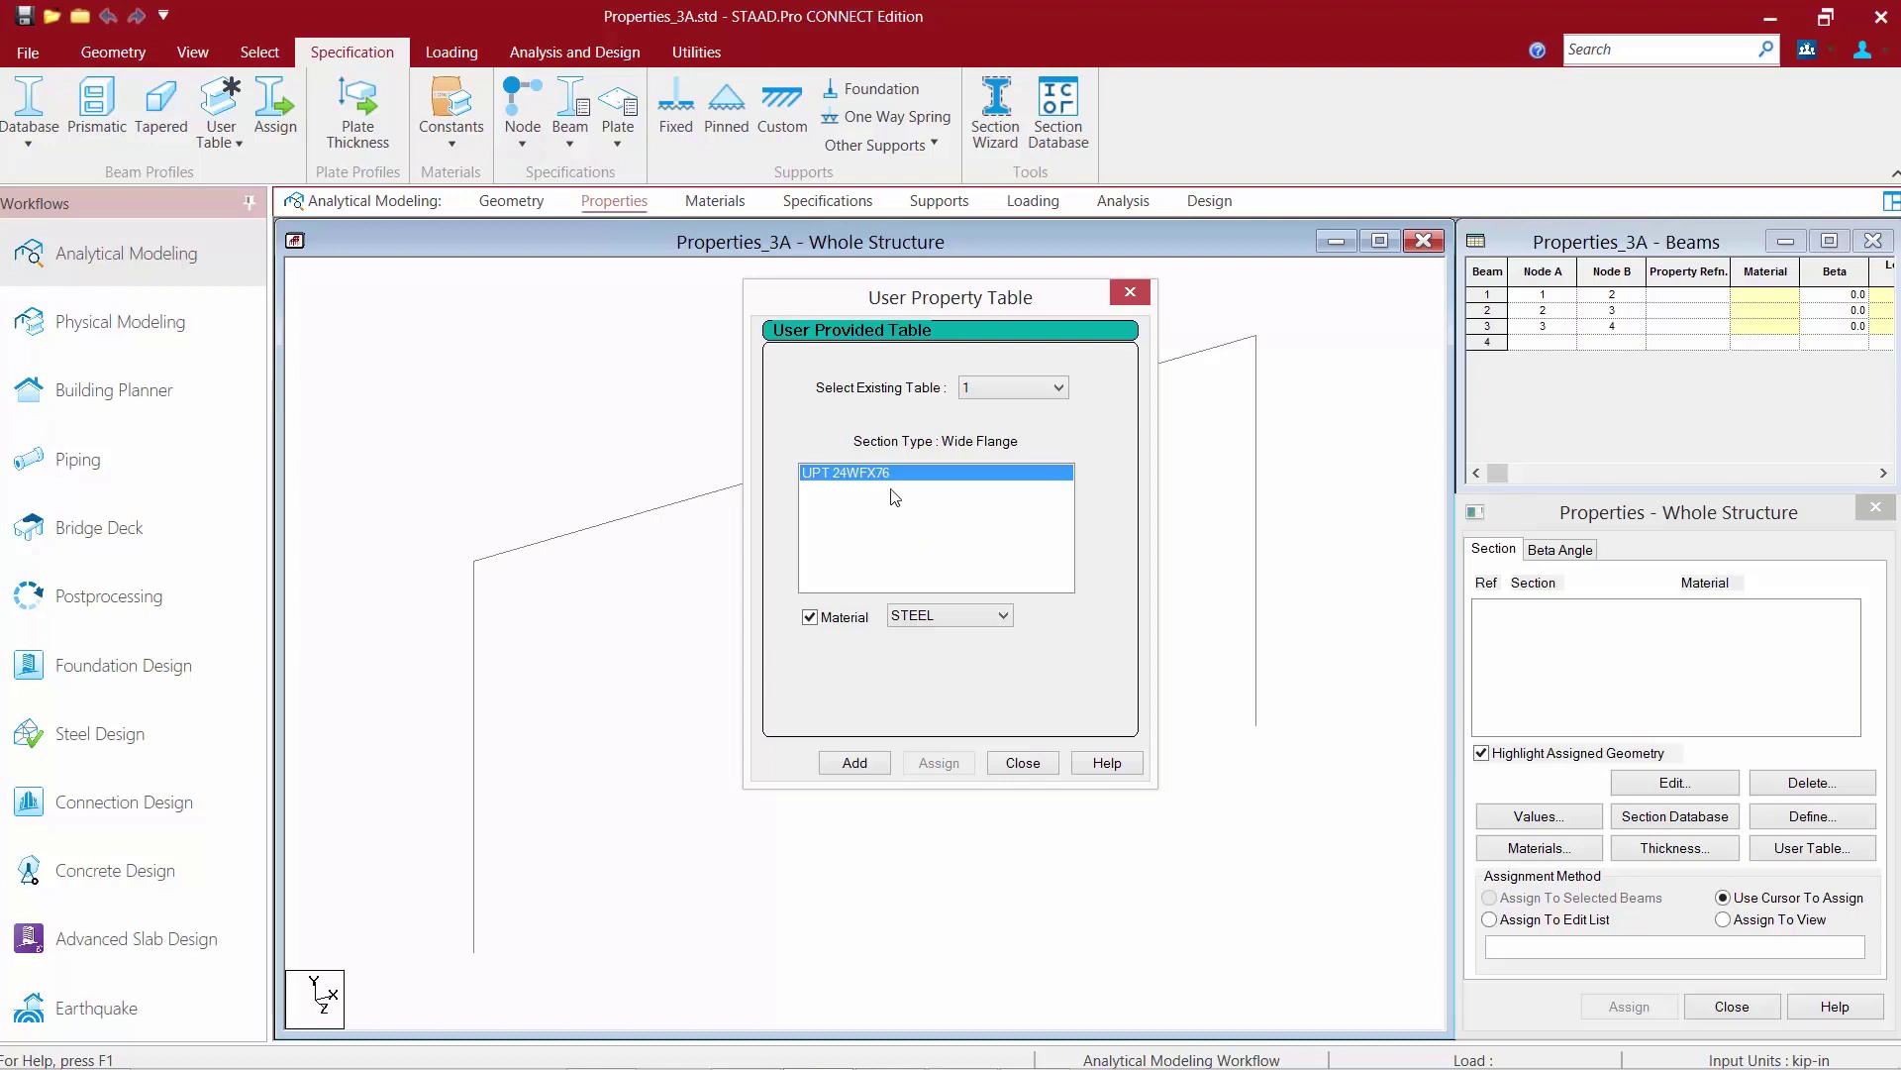
pyautogui.click(931, 618)
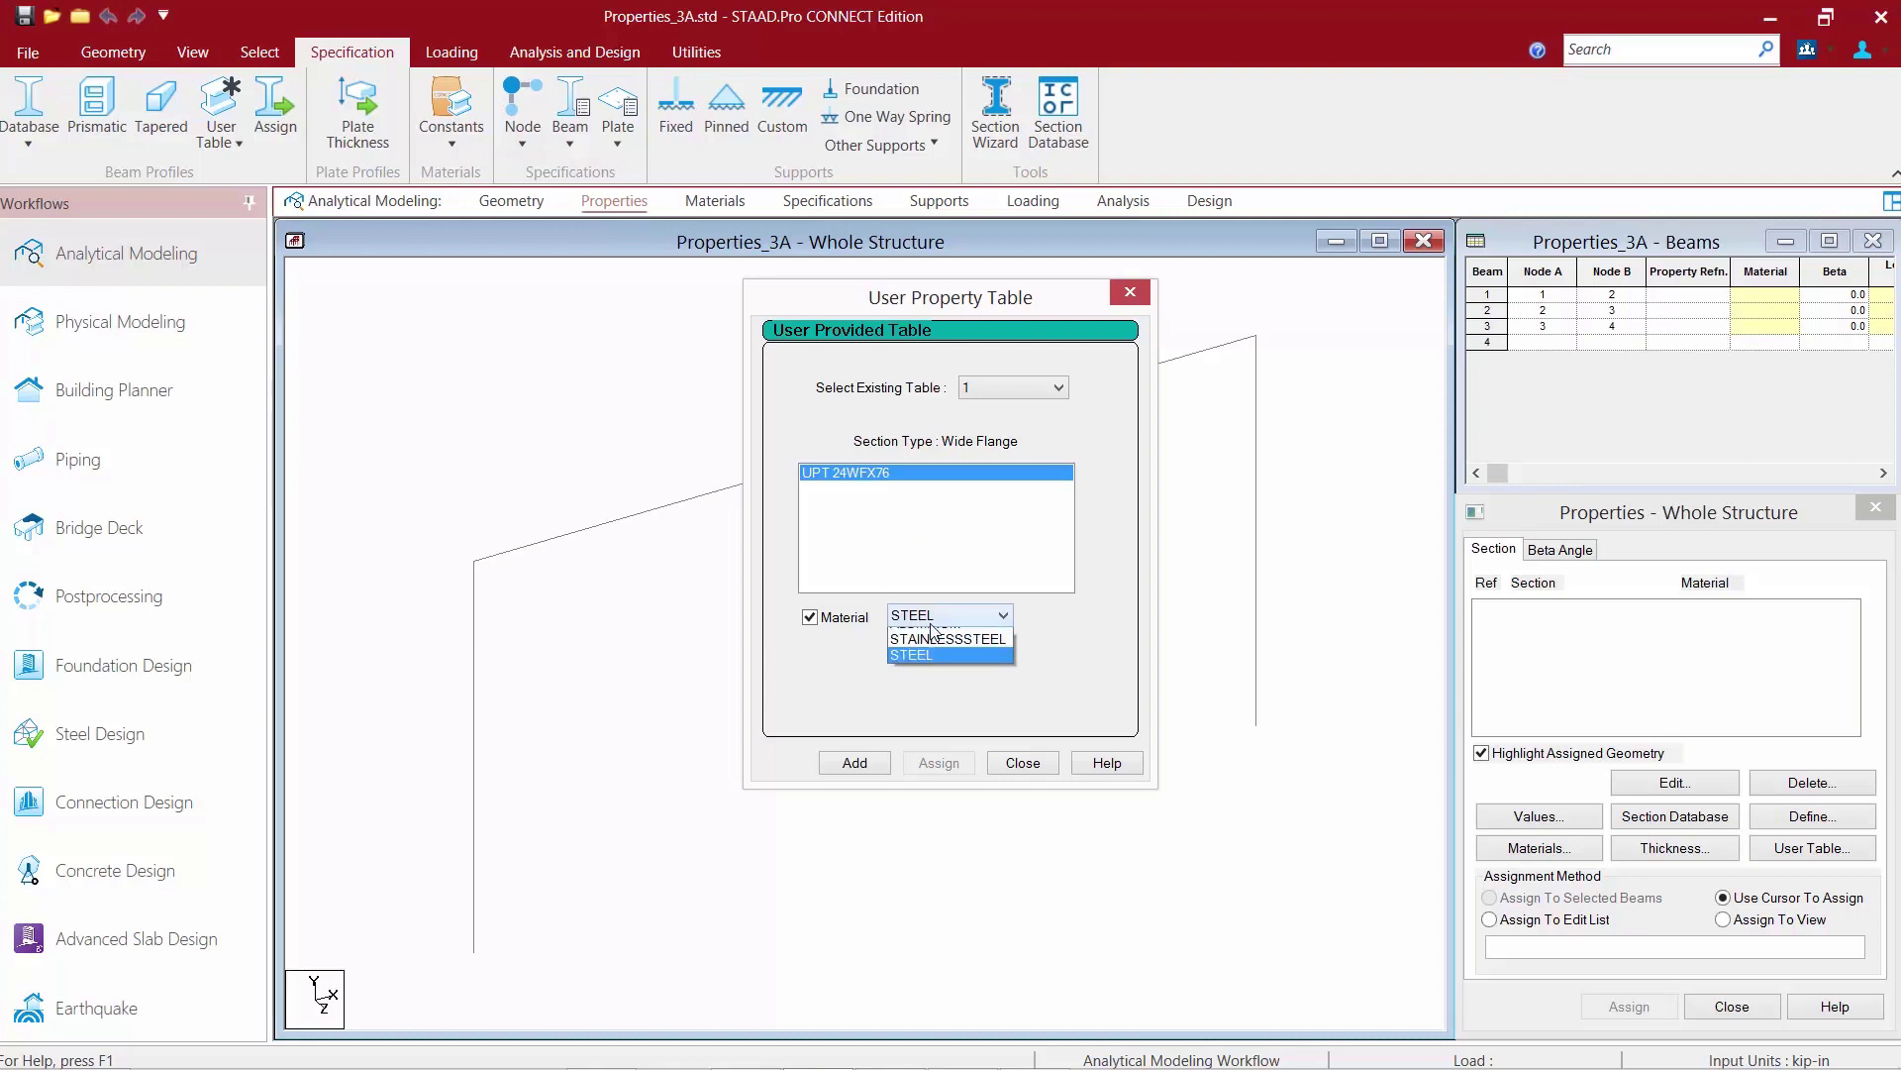
pyautogui.click(931, 621)
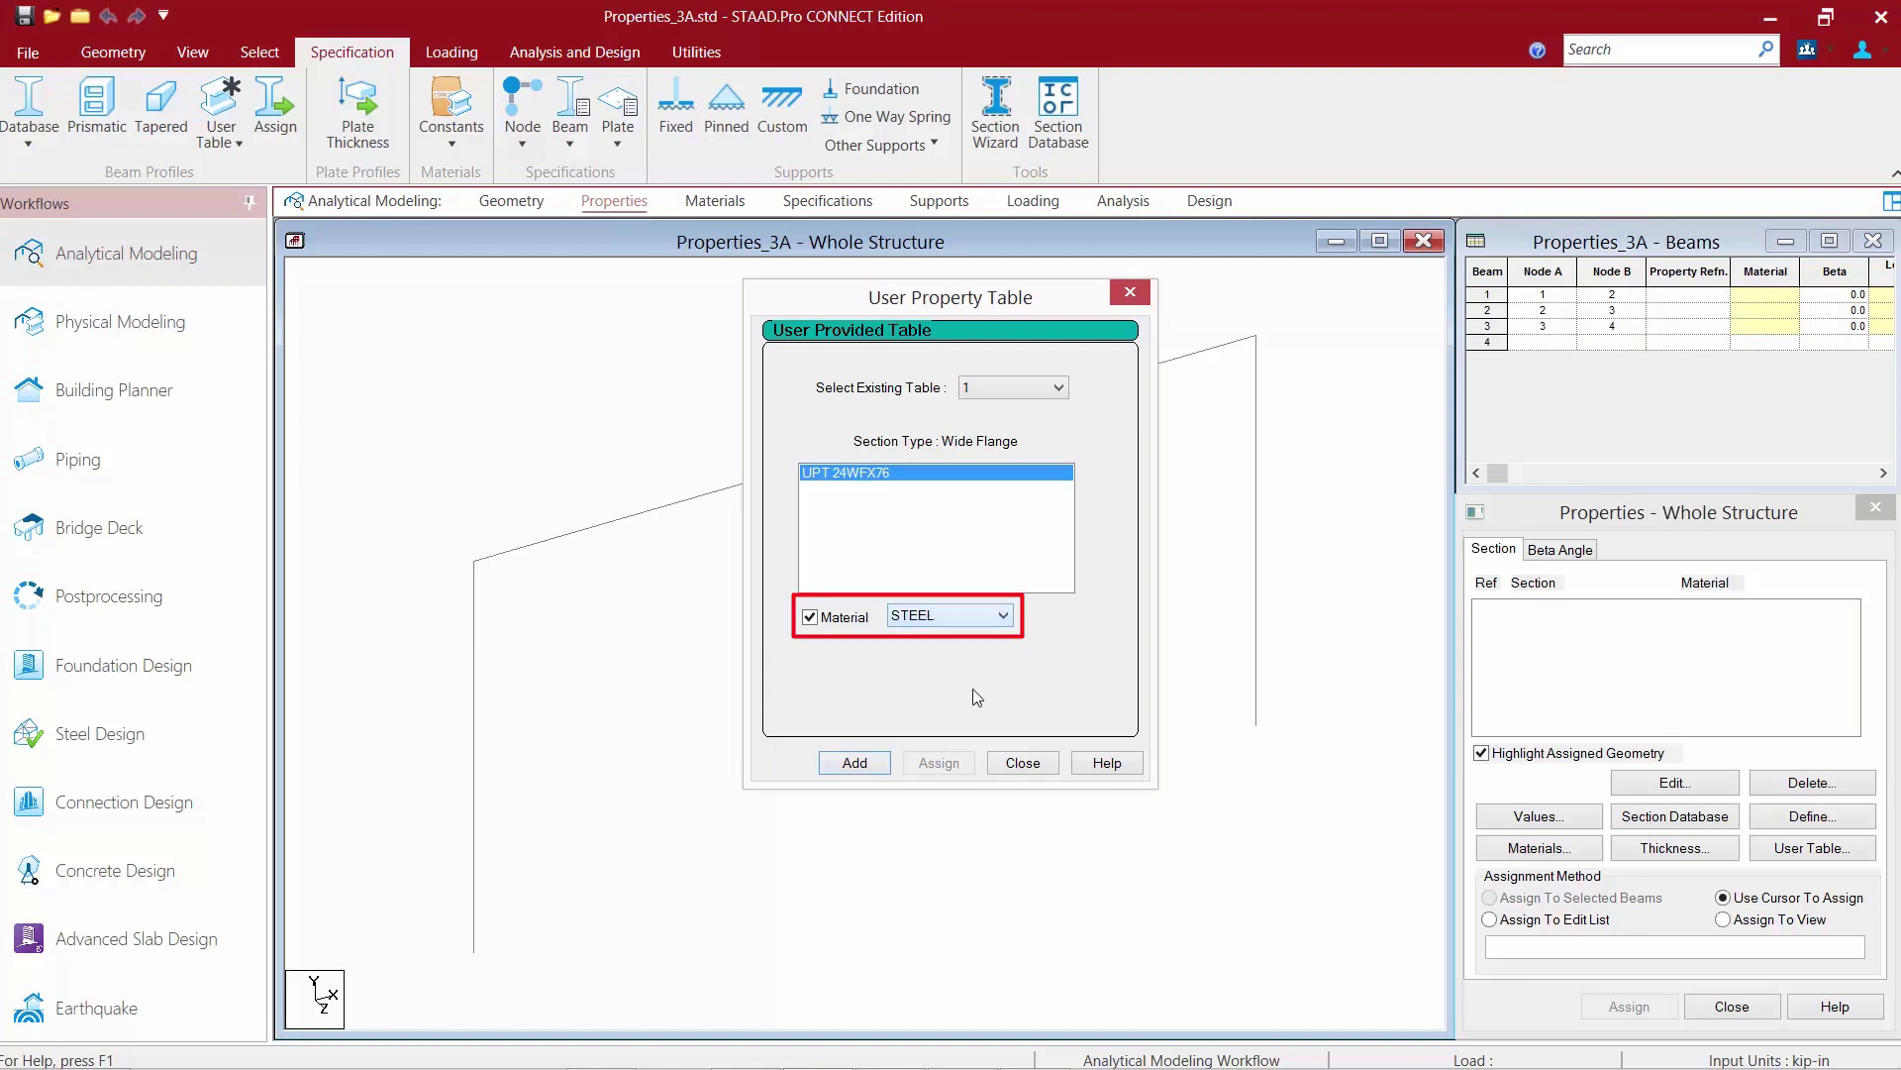
pyautogui.click(847, 764)
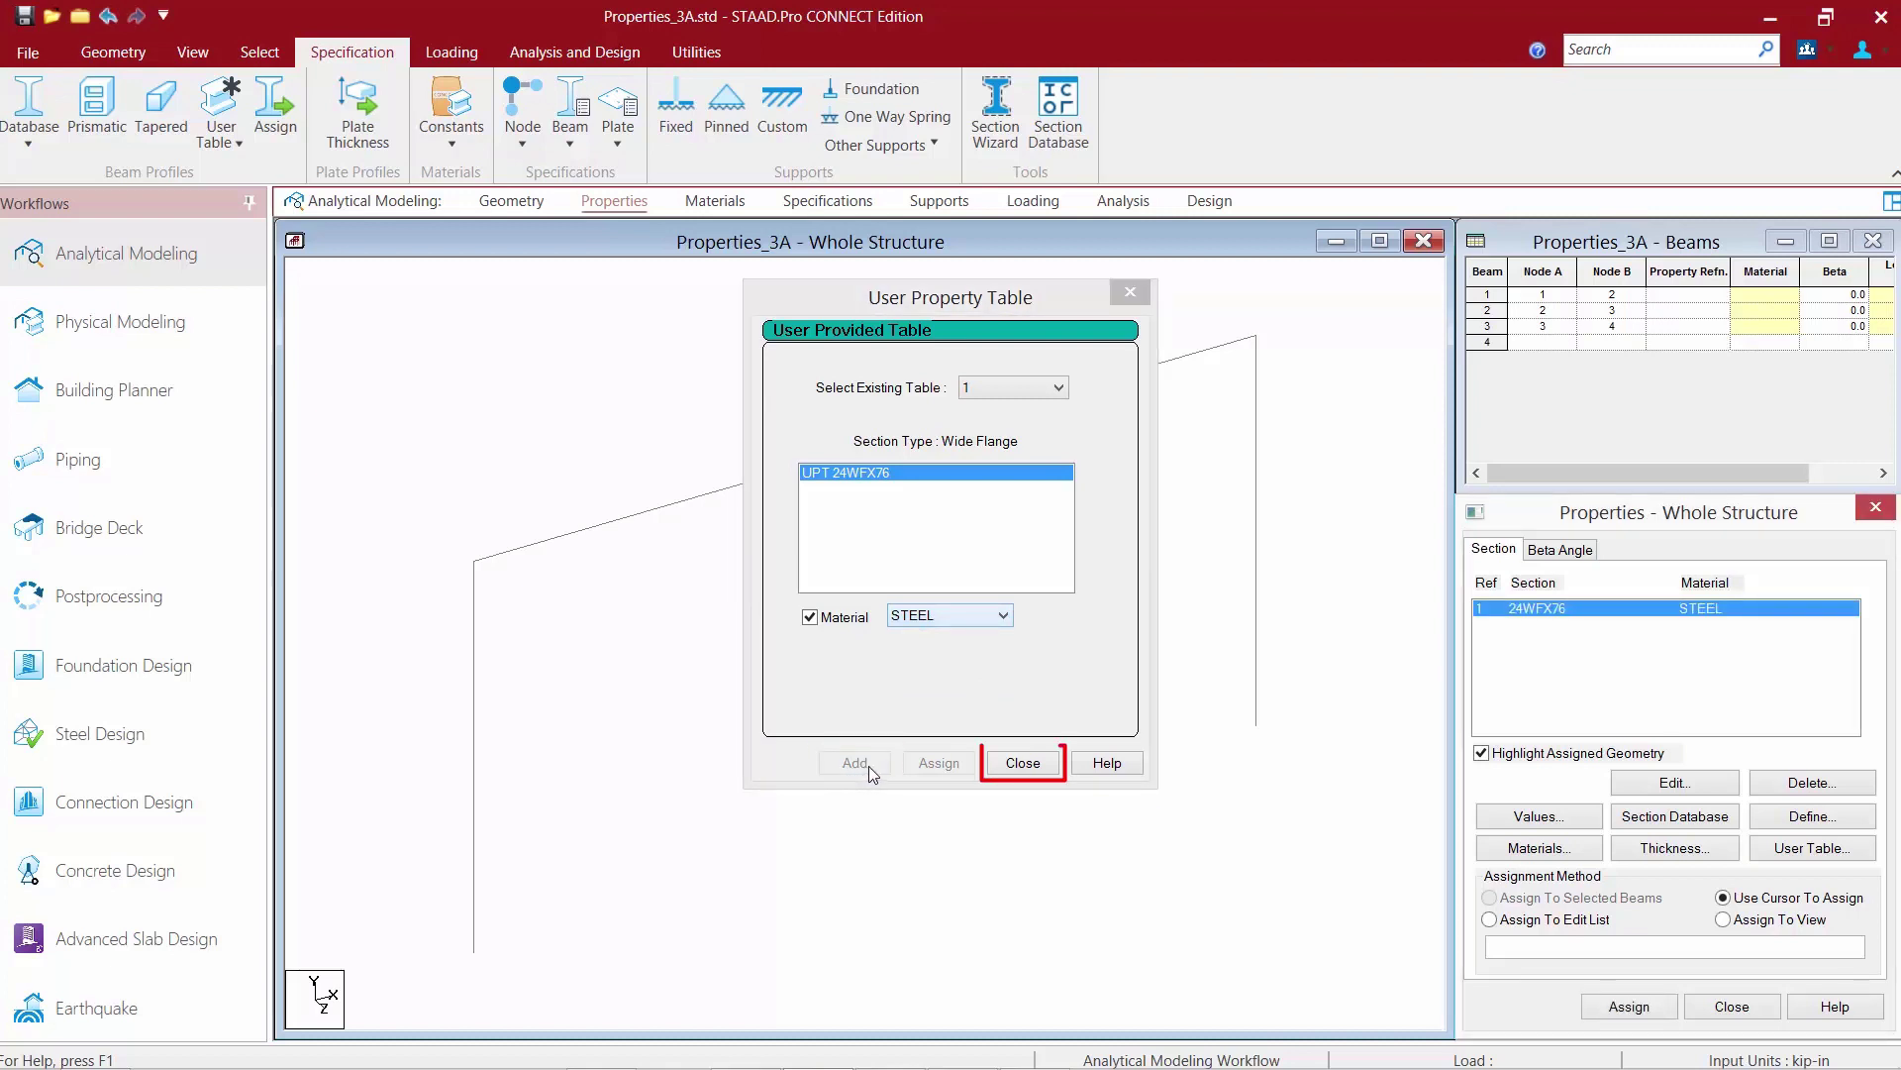
pyautogui.click(1013, 763)
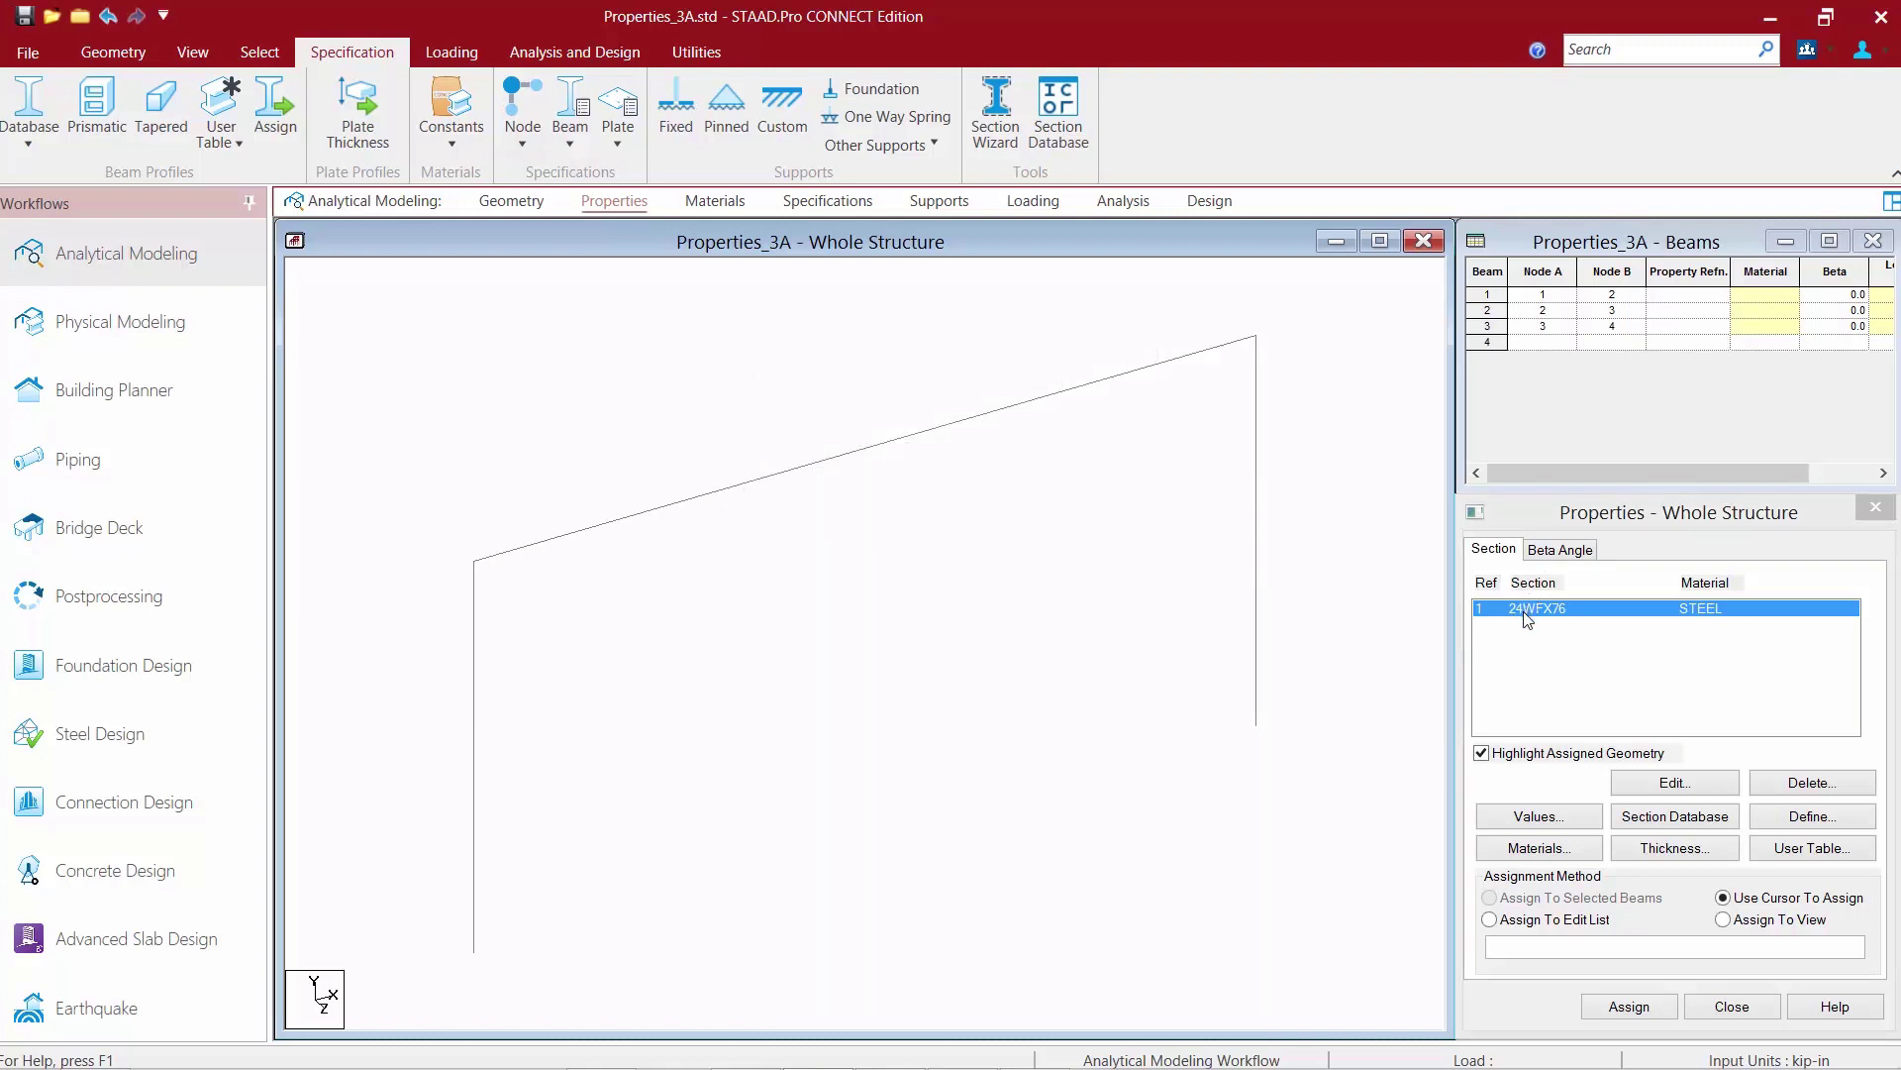
# - Assign property 24WFX76 STEEL to all three frame members using Assign To View
pyautogui.click(1747, 924)
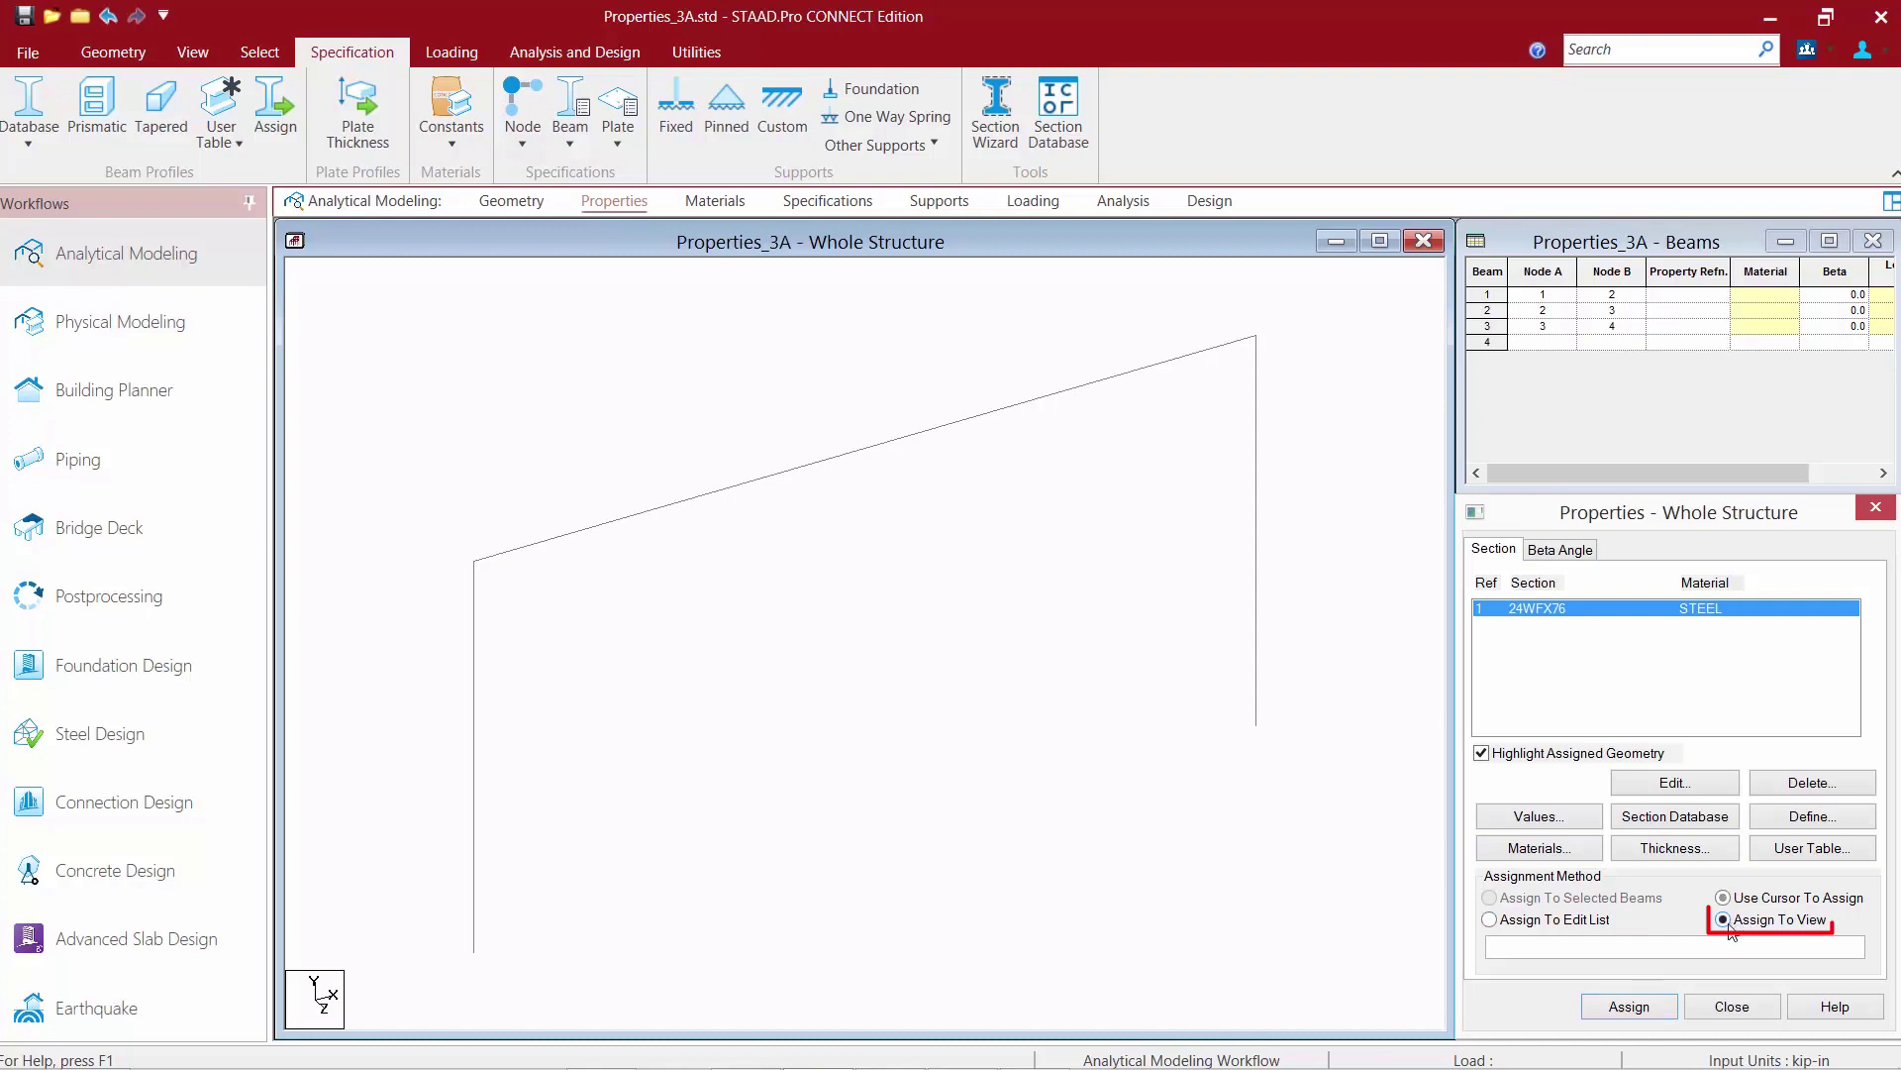
pyautogui.click(1651, 1007)
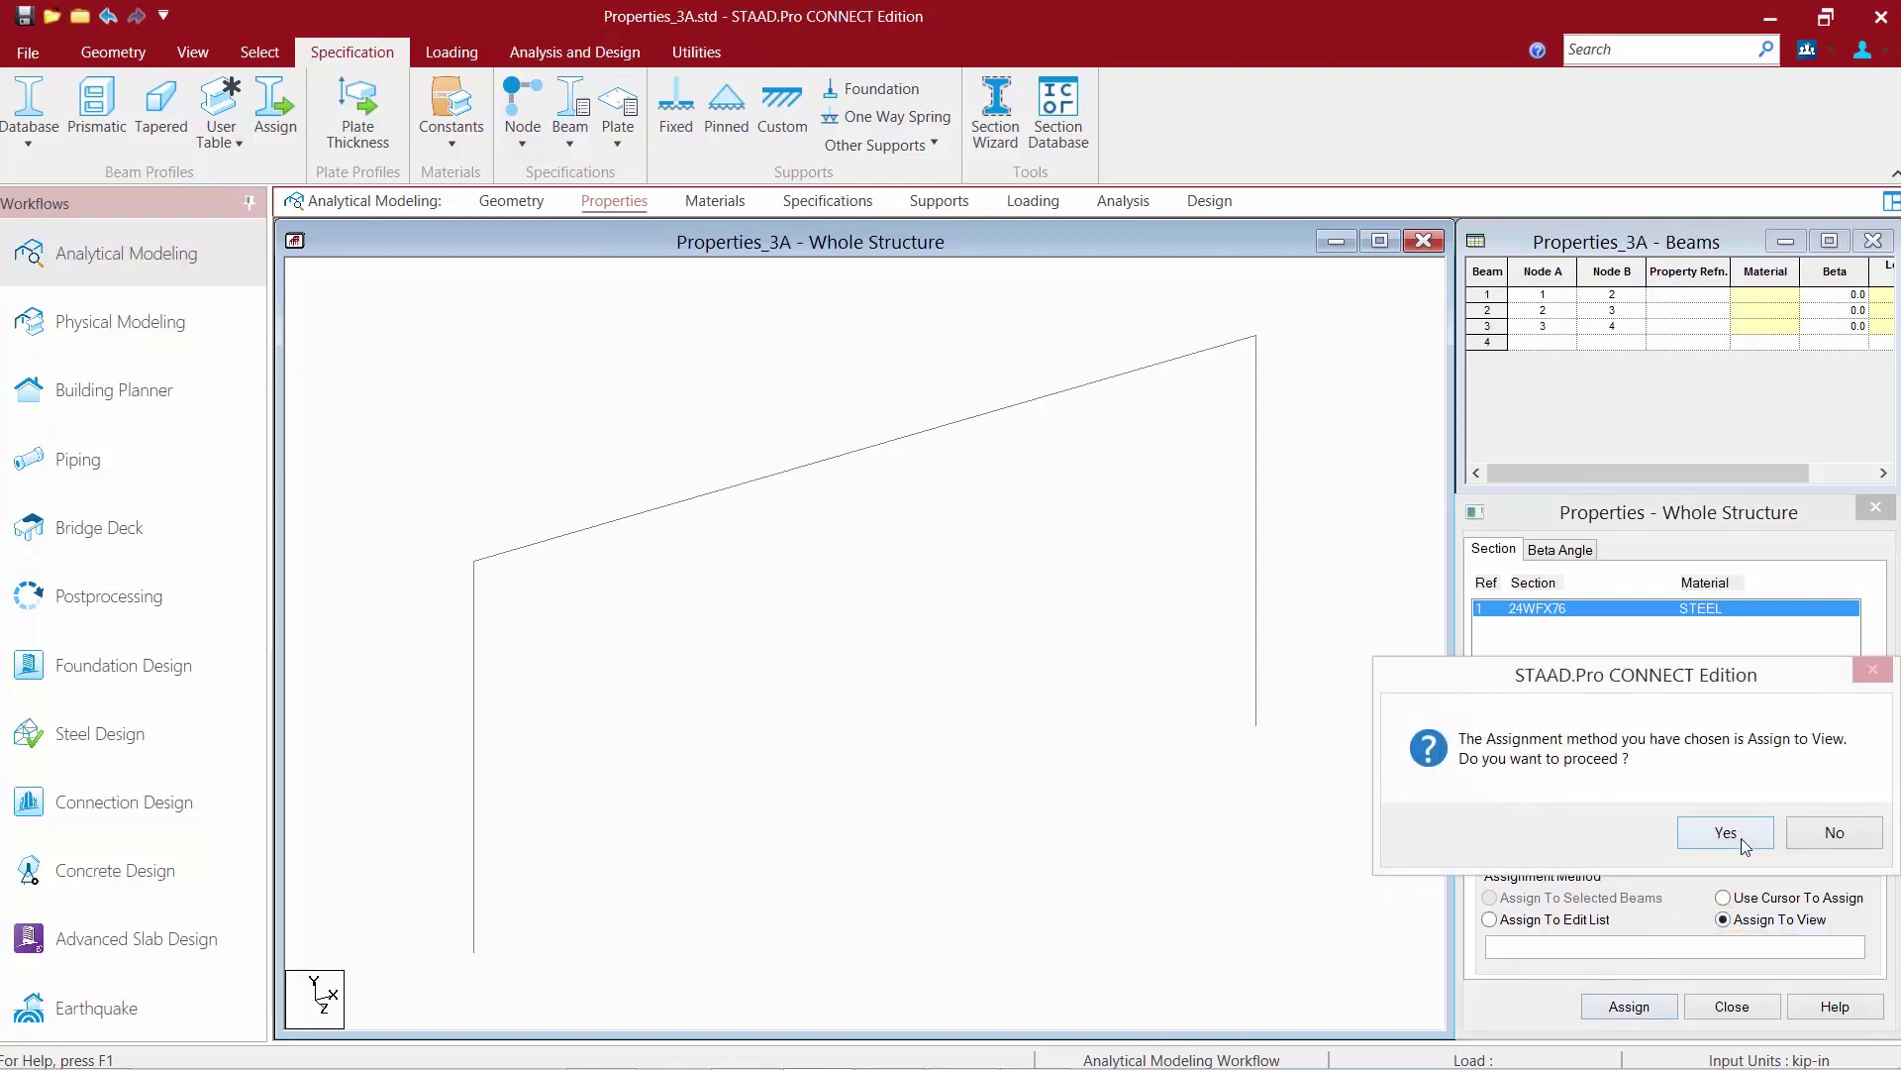
pyautogui.click(1720, 714)
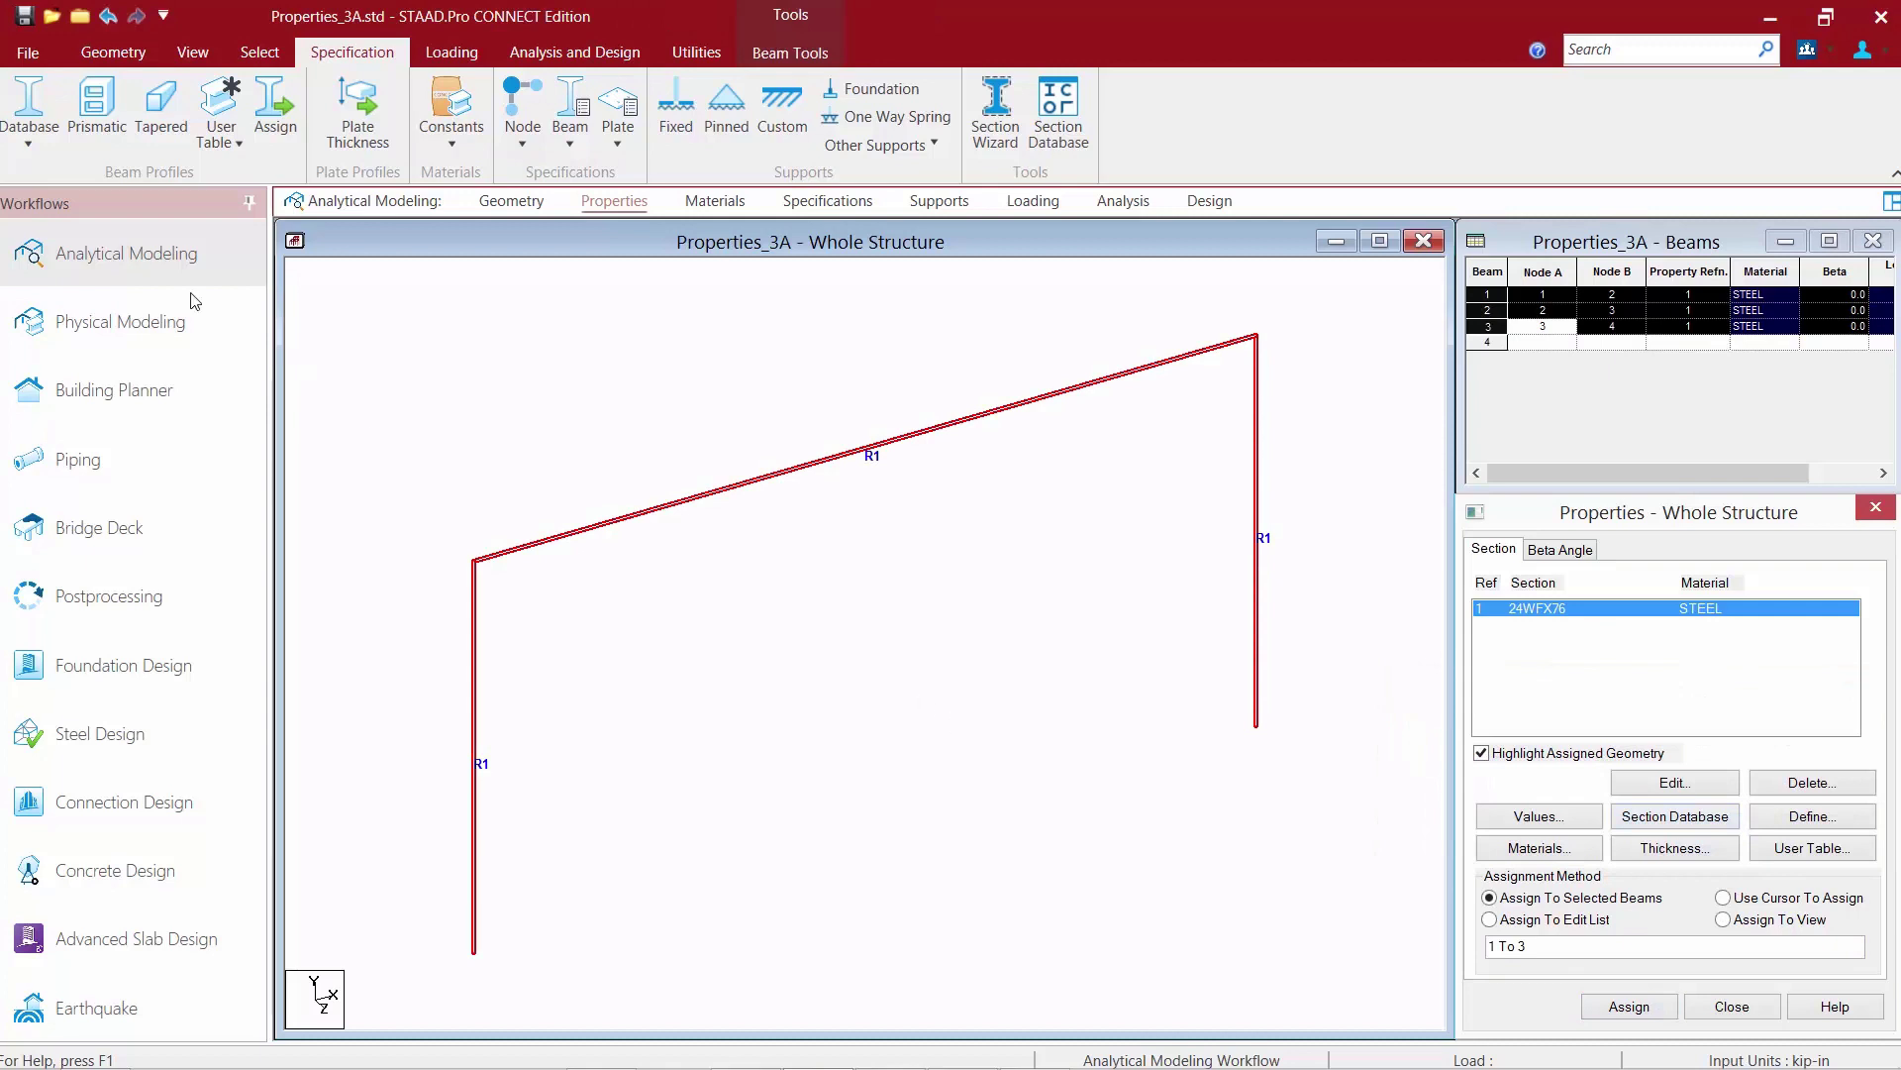
pyautogui.click(178, 61)
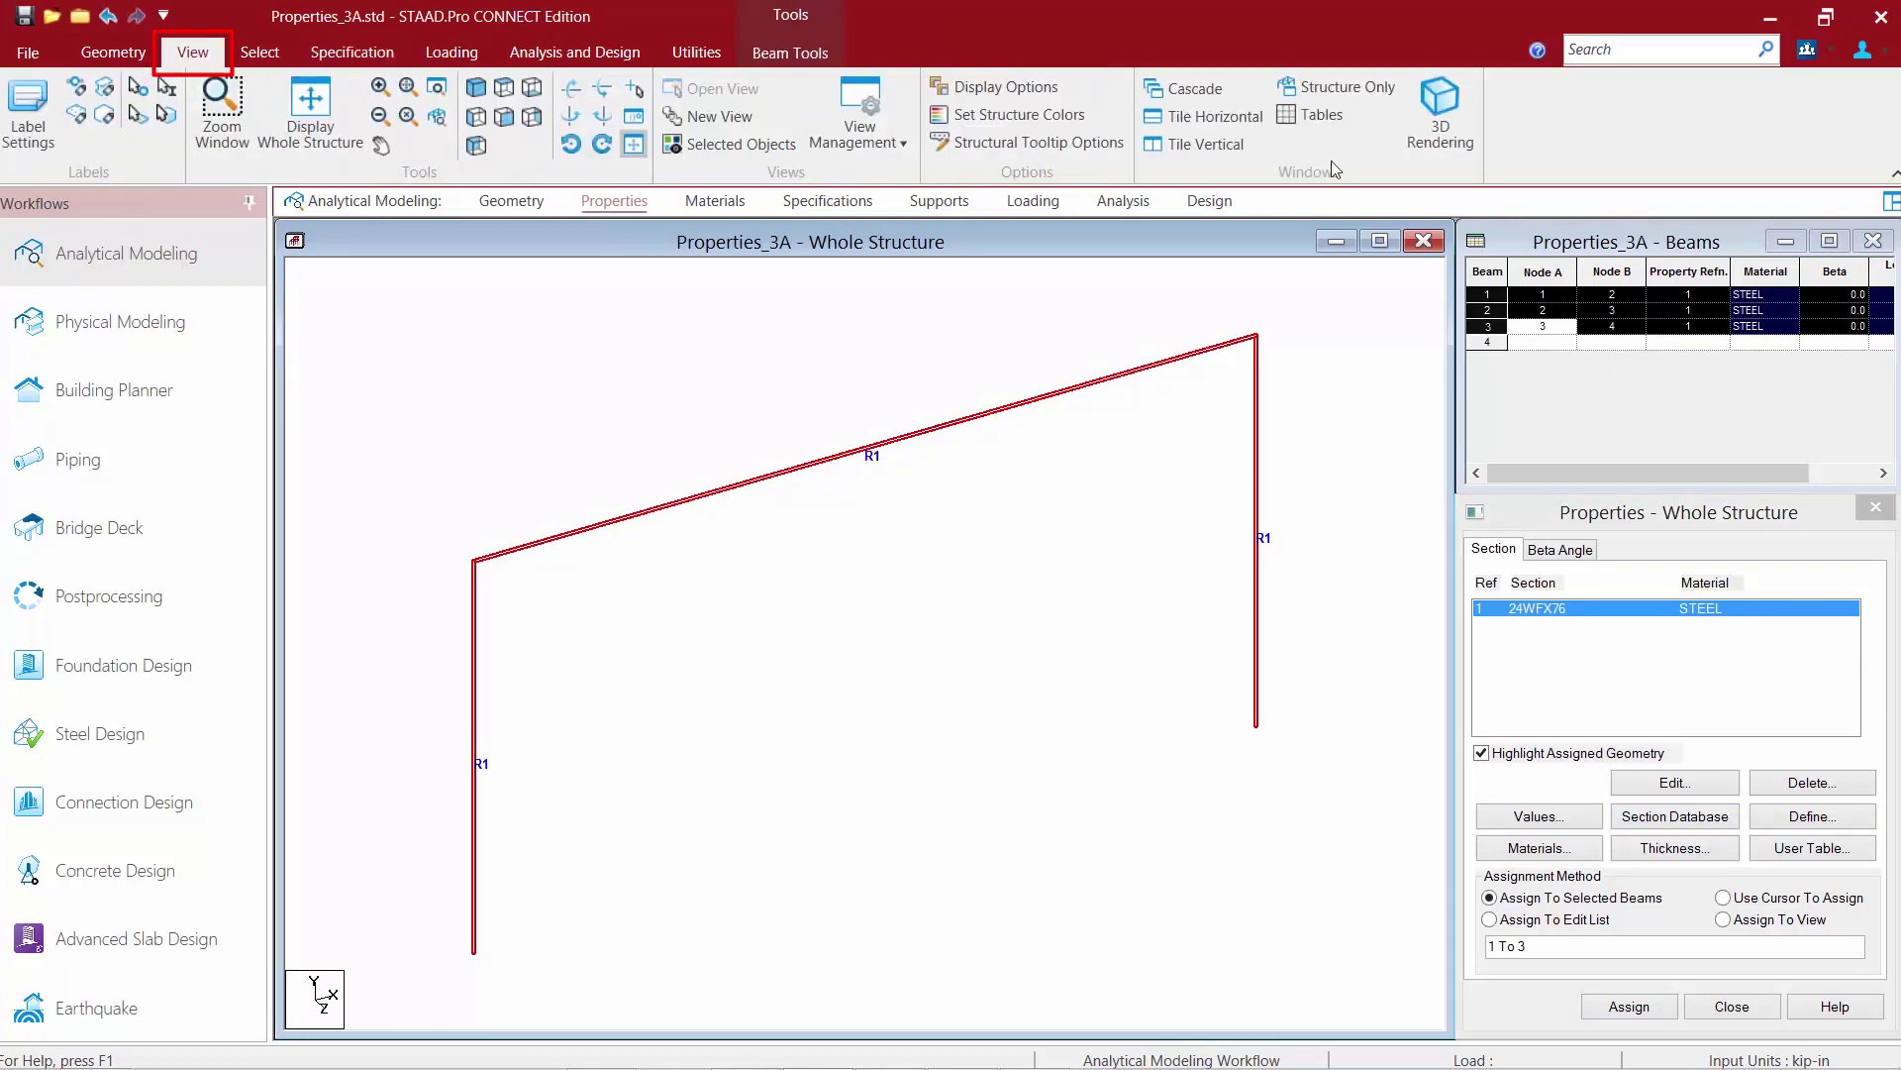
pyautogui.click(1441, 114)
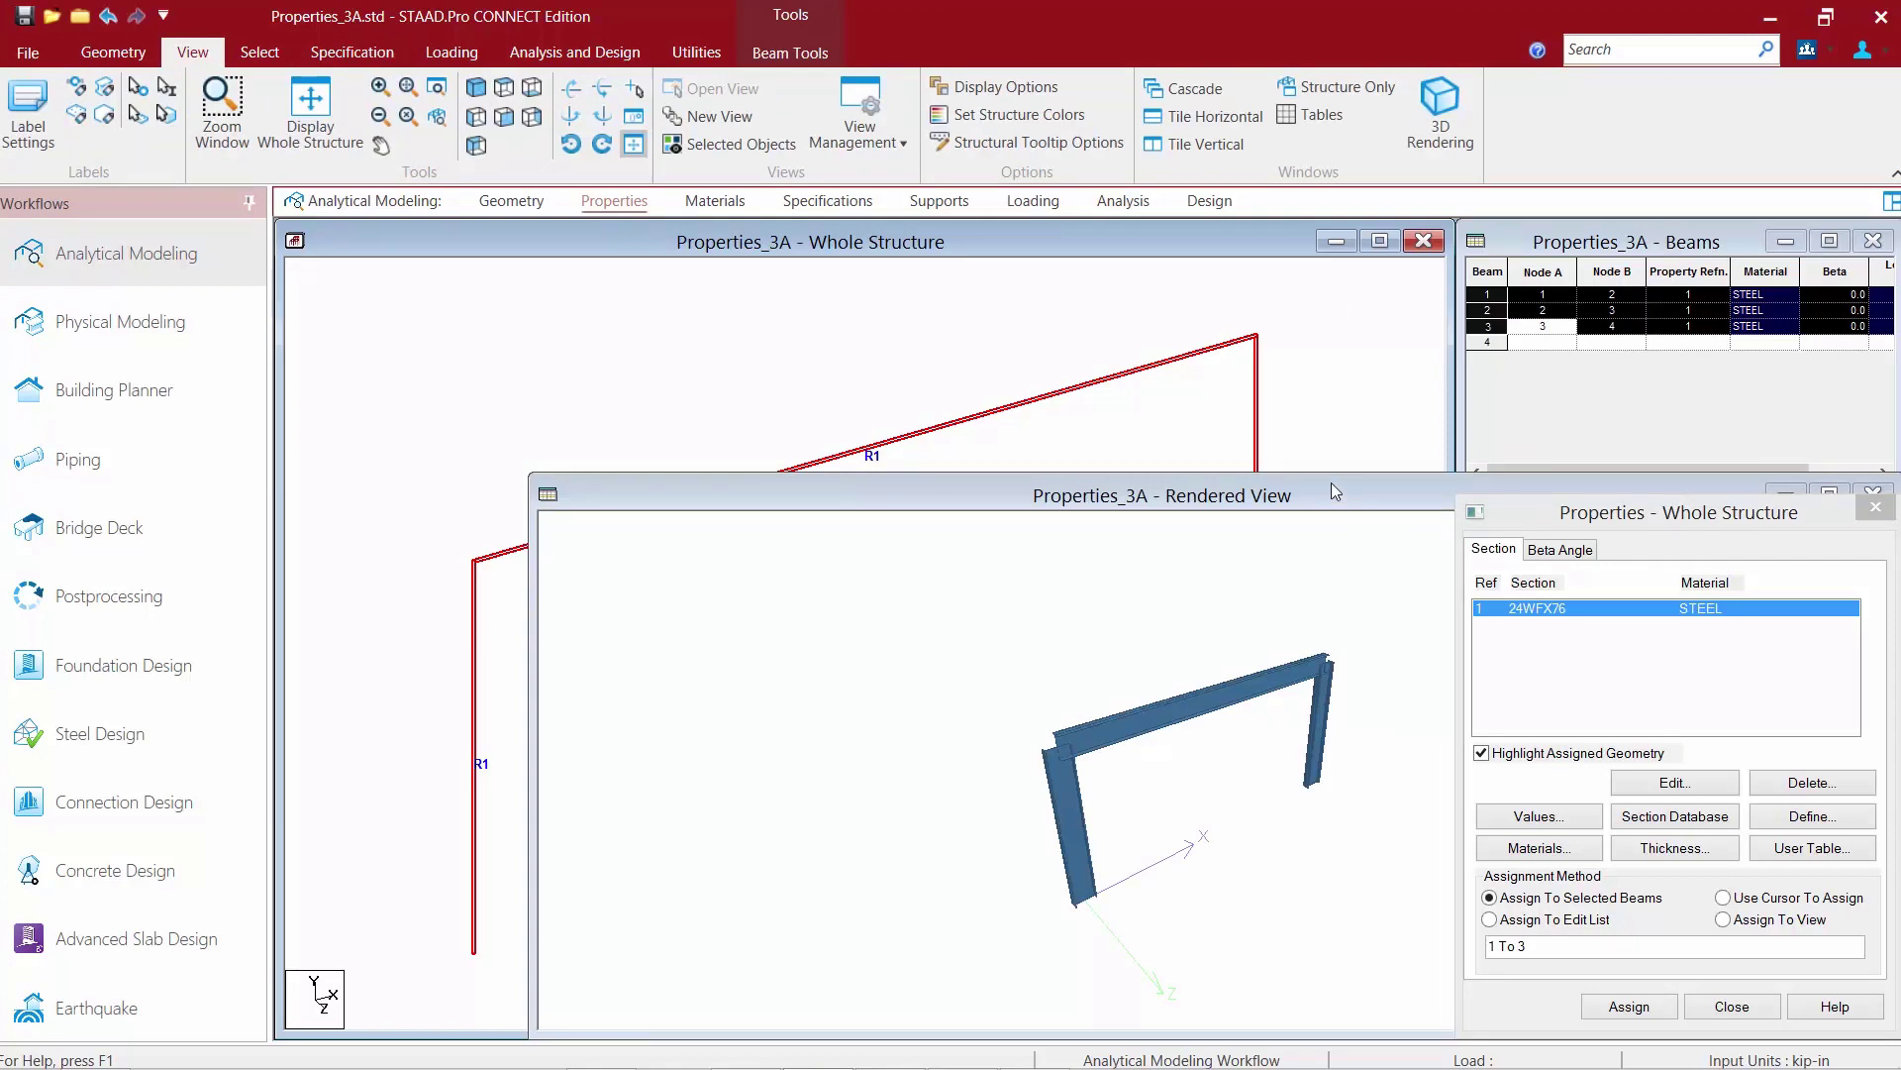
pyautogui.moveTo(1331, 490); pyautogui.dragTo(1052, 330)
pyautogui.click(1574, 334)
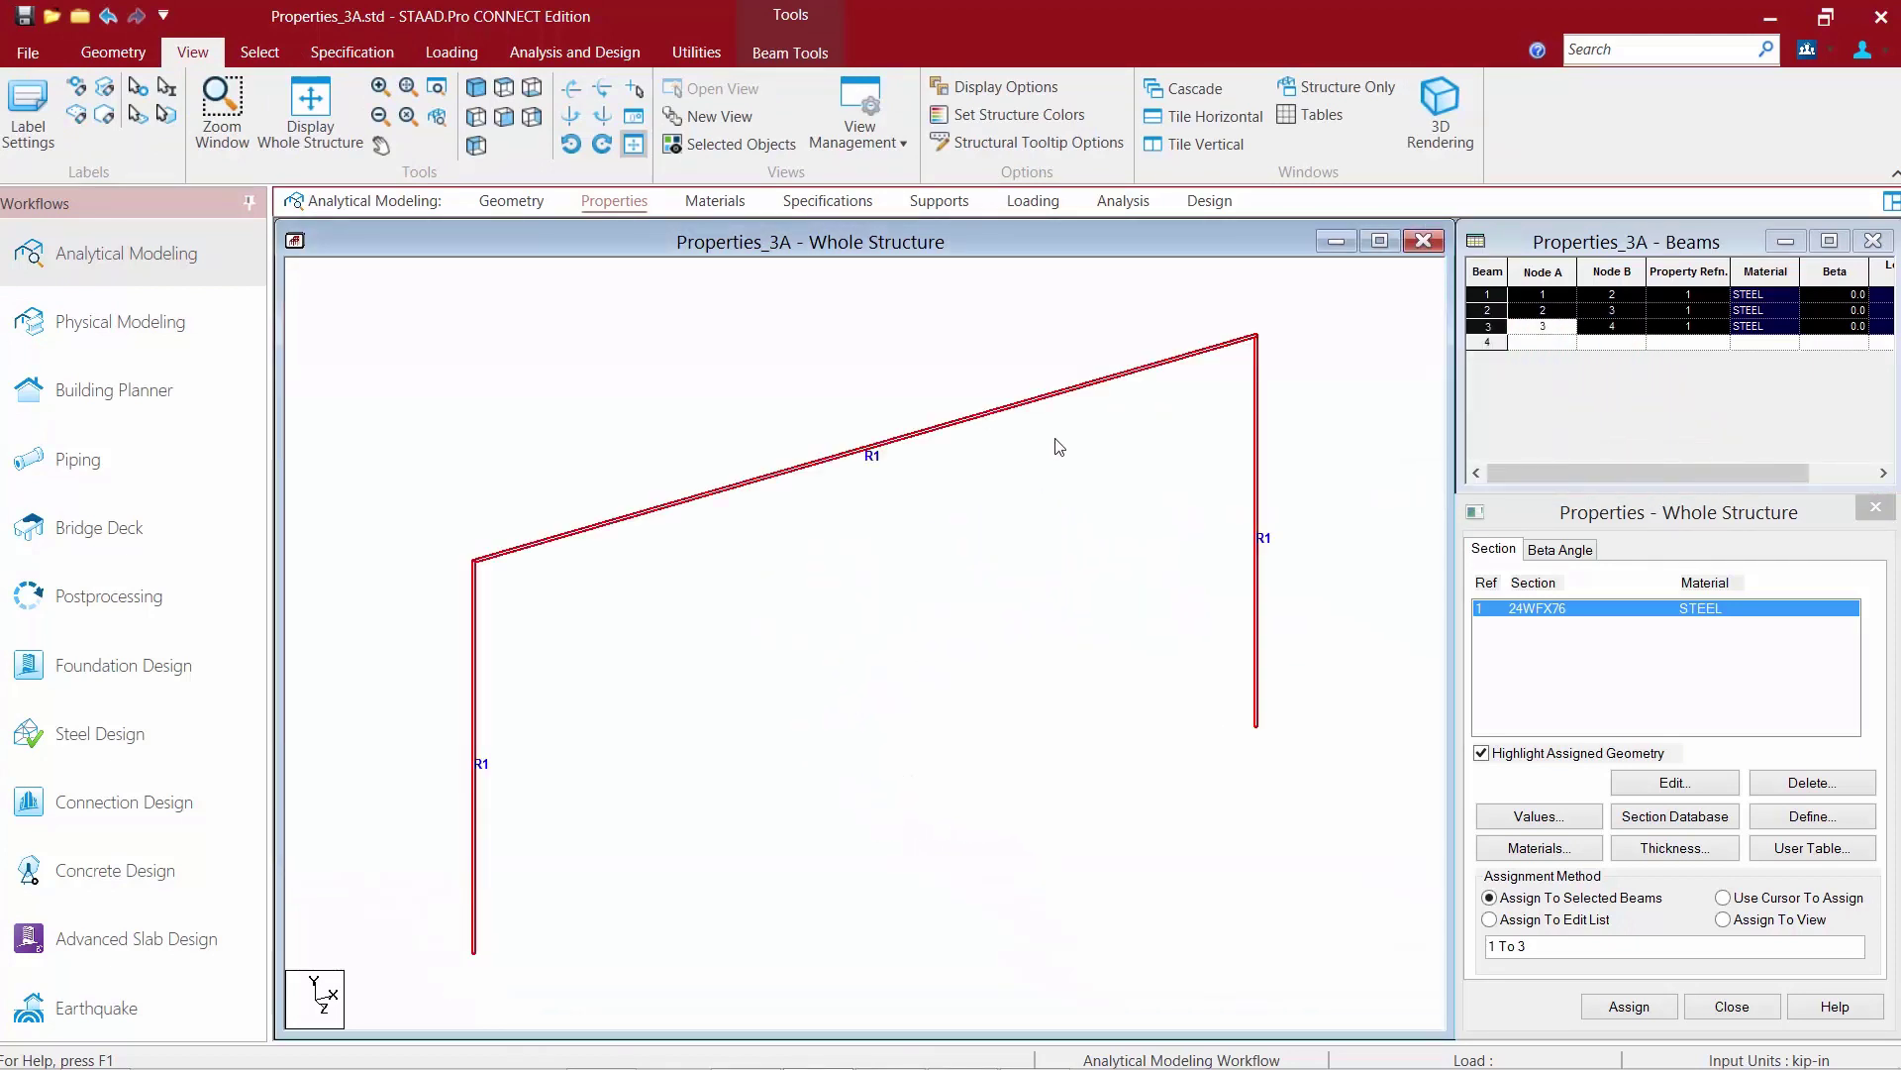